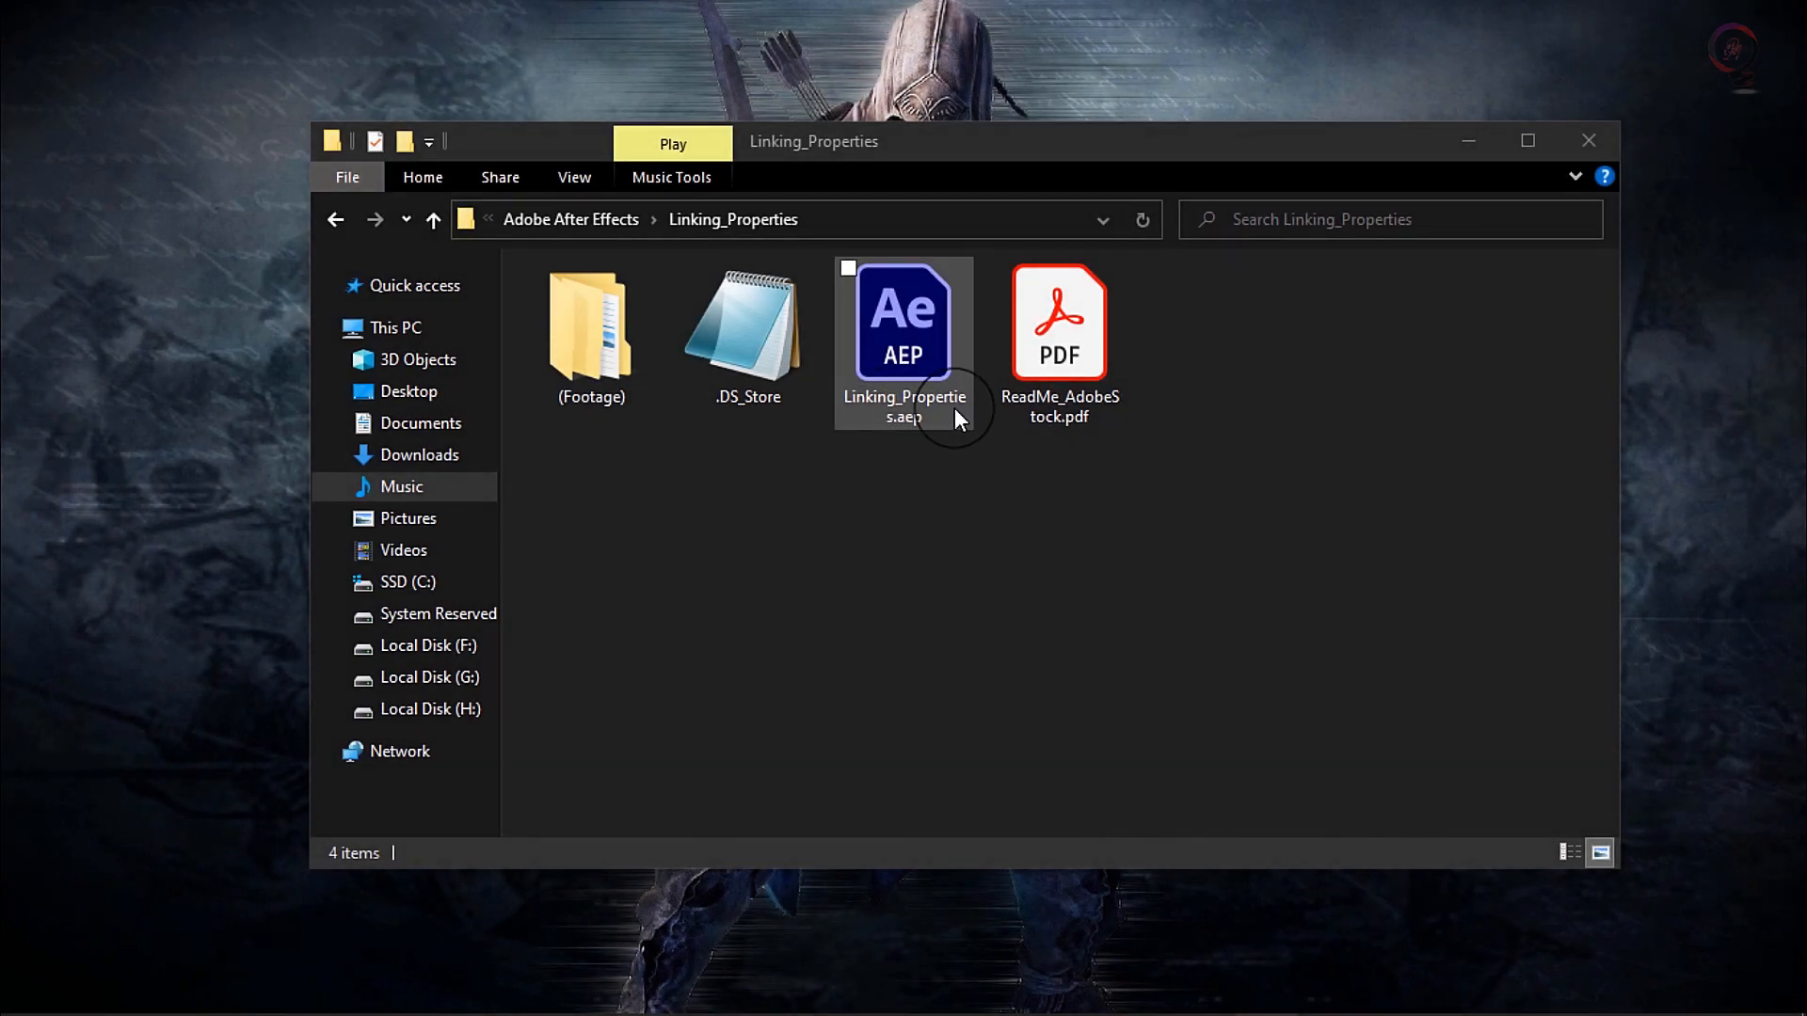
Open the Linking_Properties.aep project, preview the starlight text animation, and return to the first frame
double_click(909, 353)
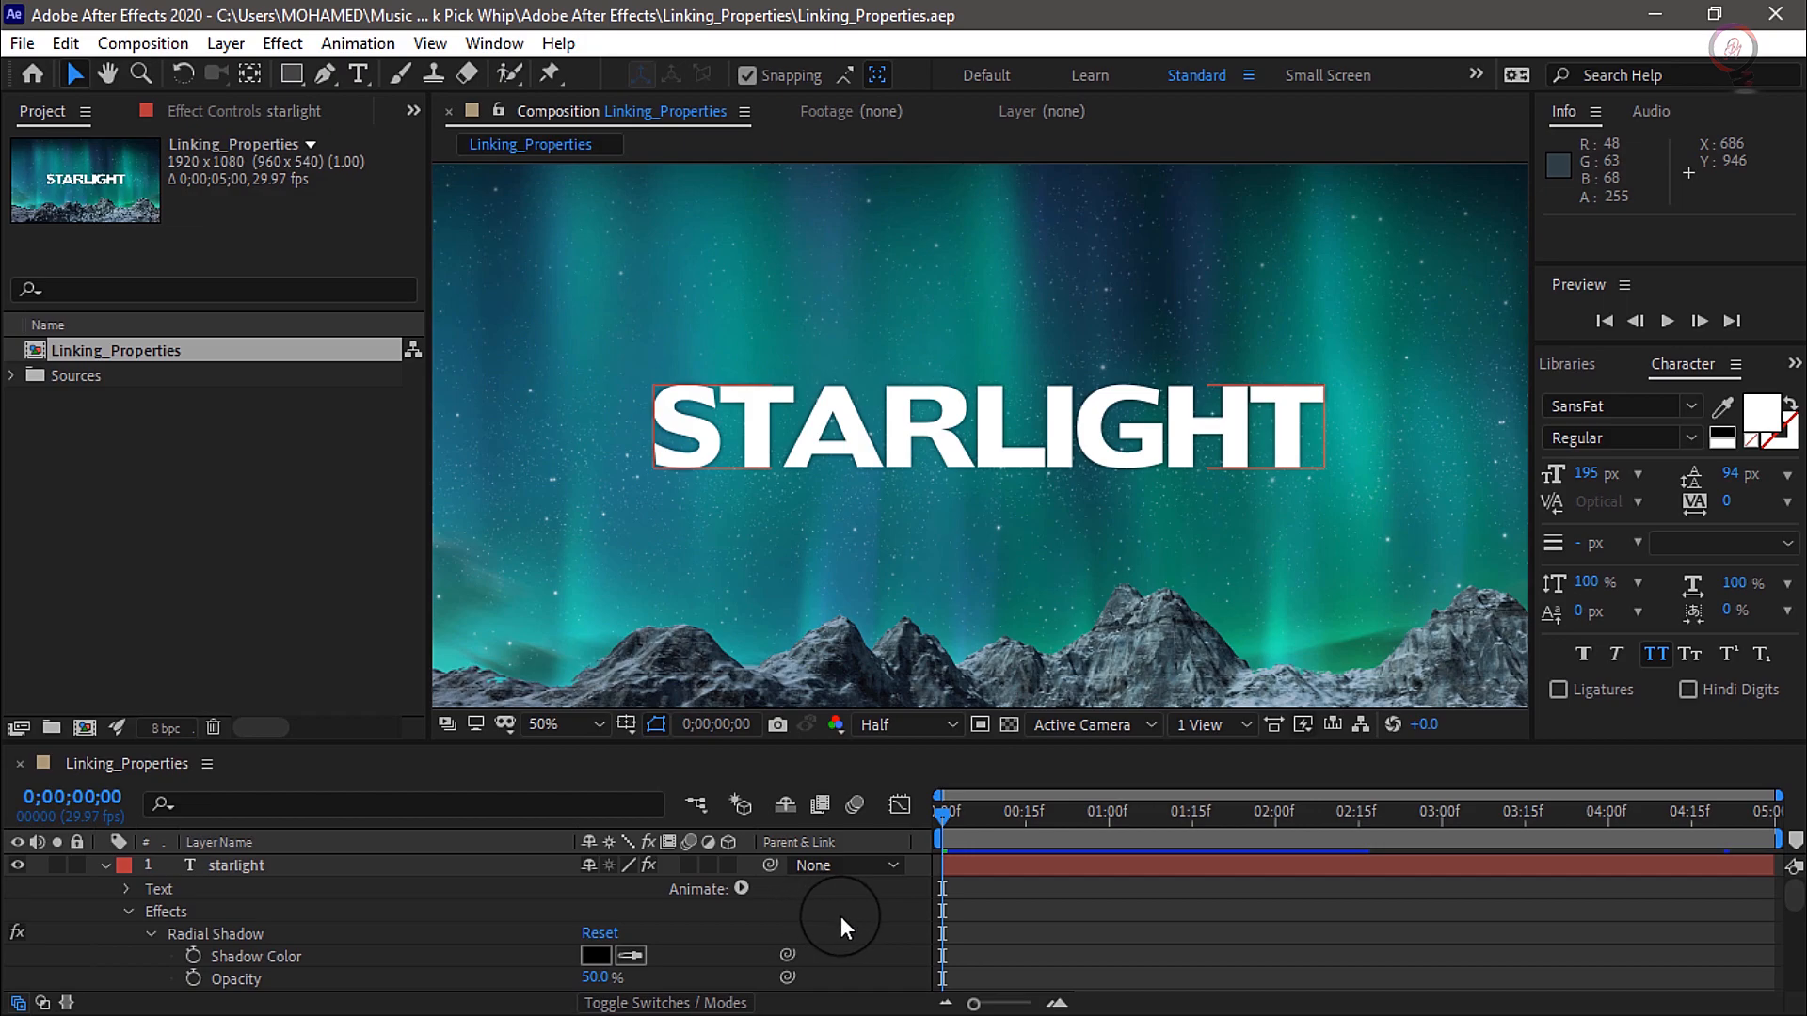
click(1187, 922)
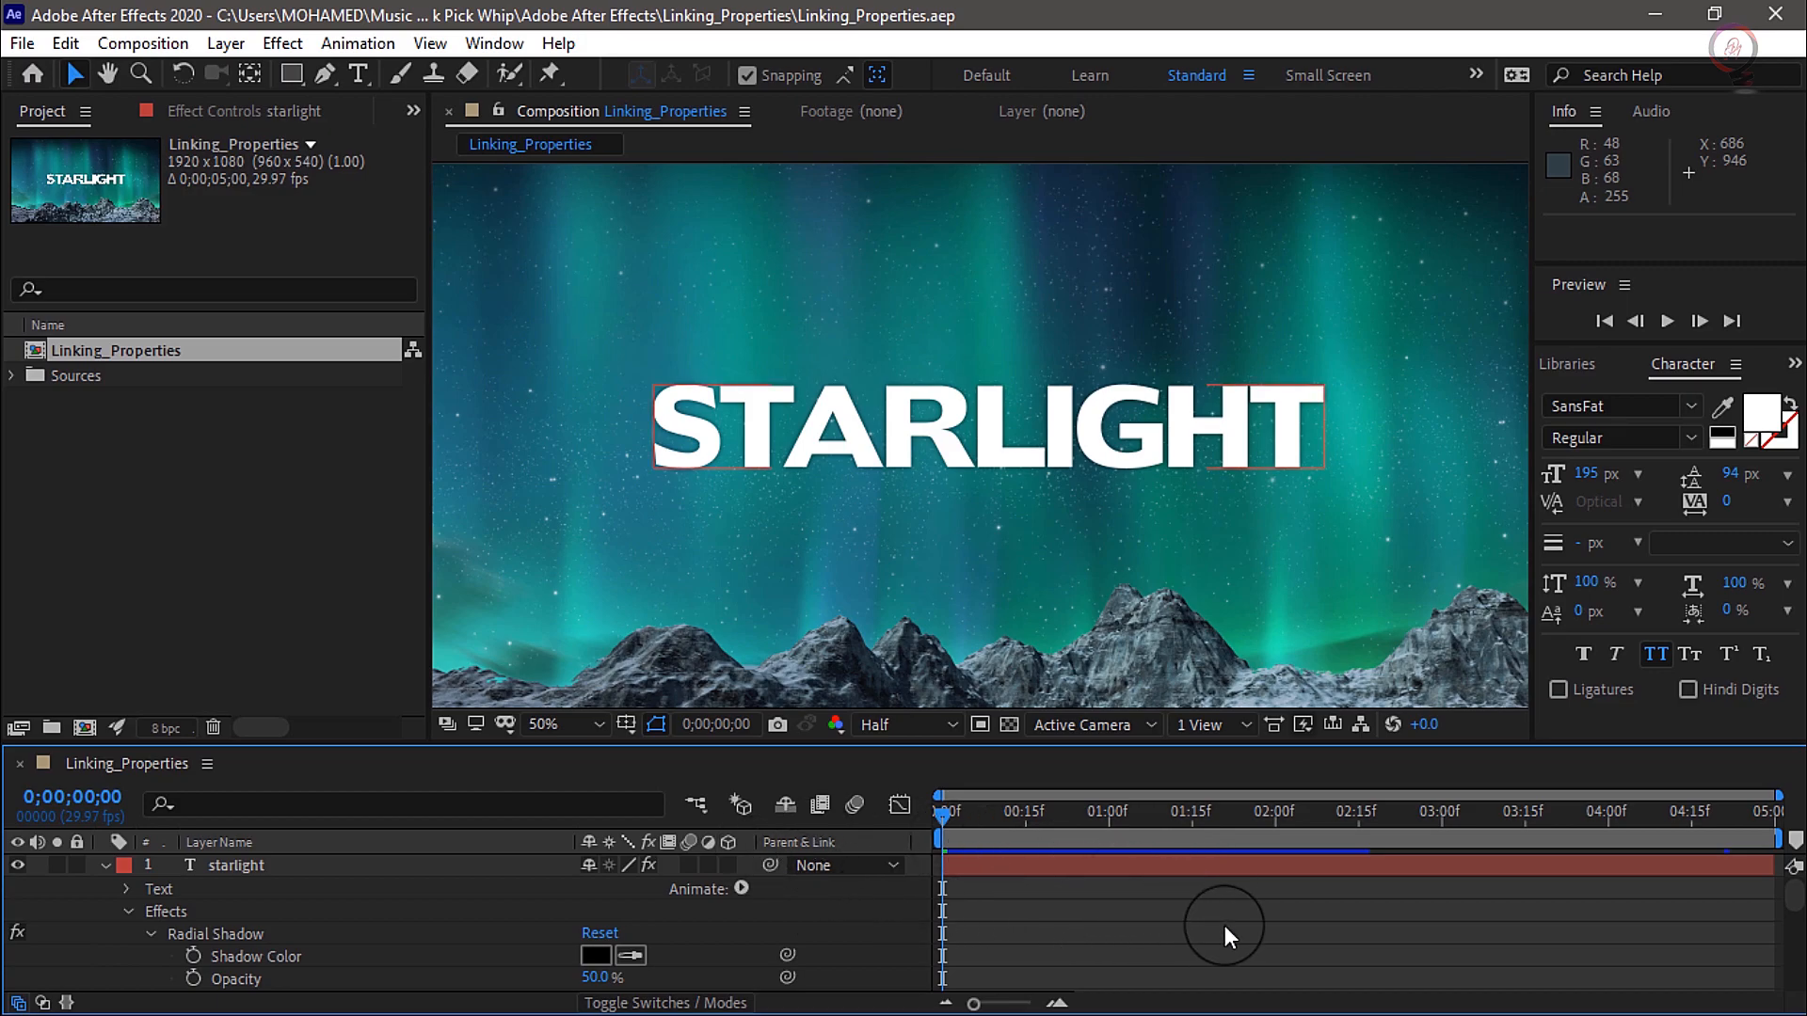
key(space)
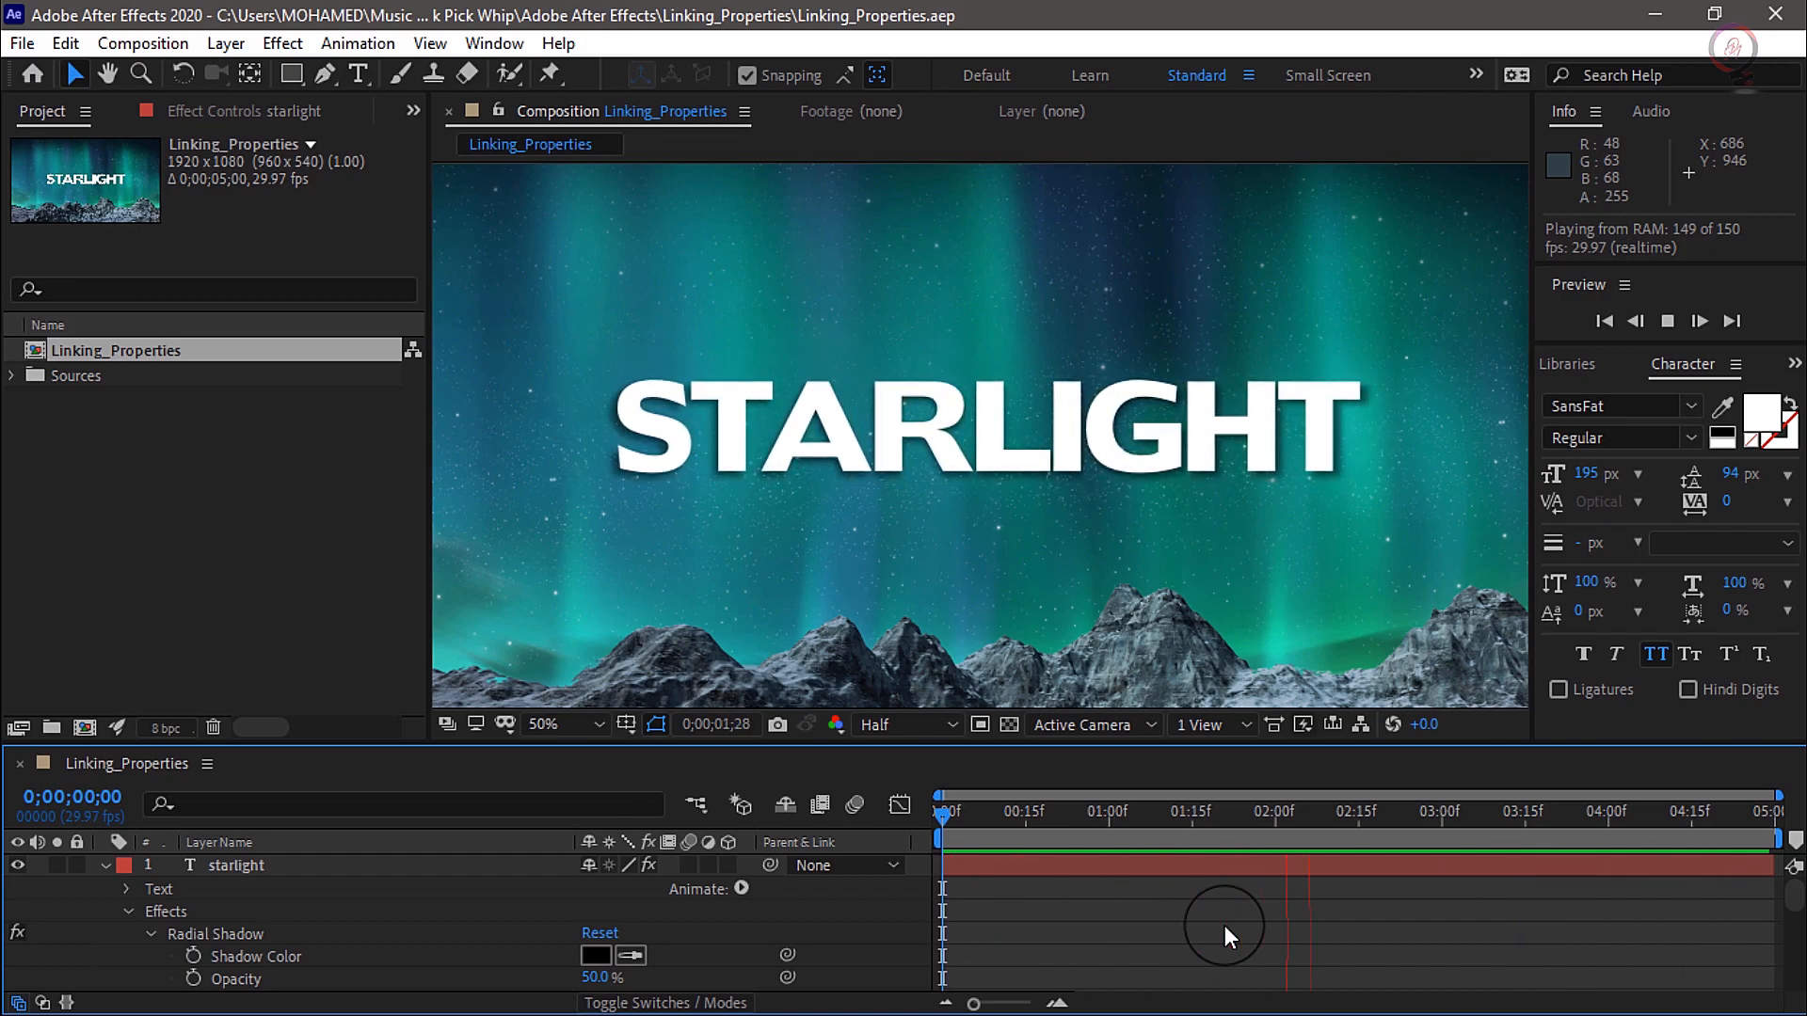
key(space)
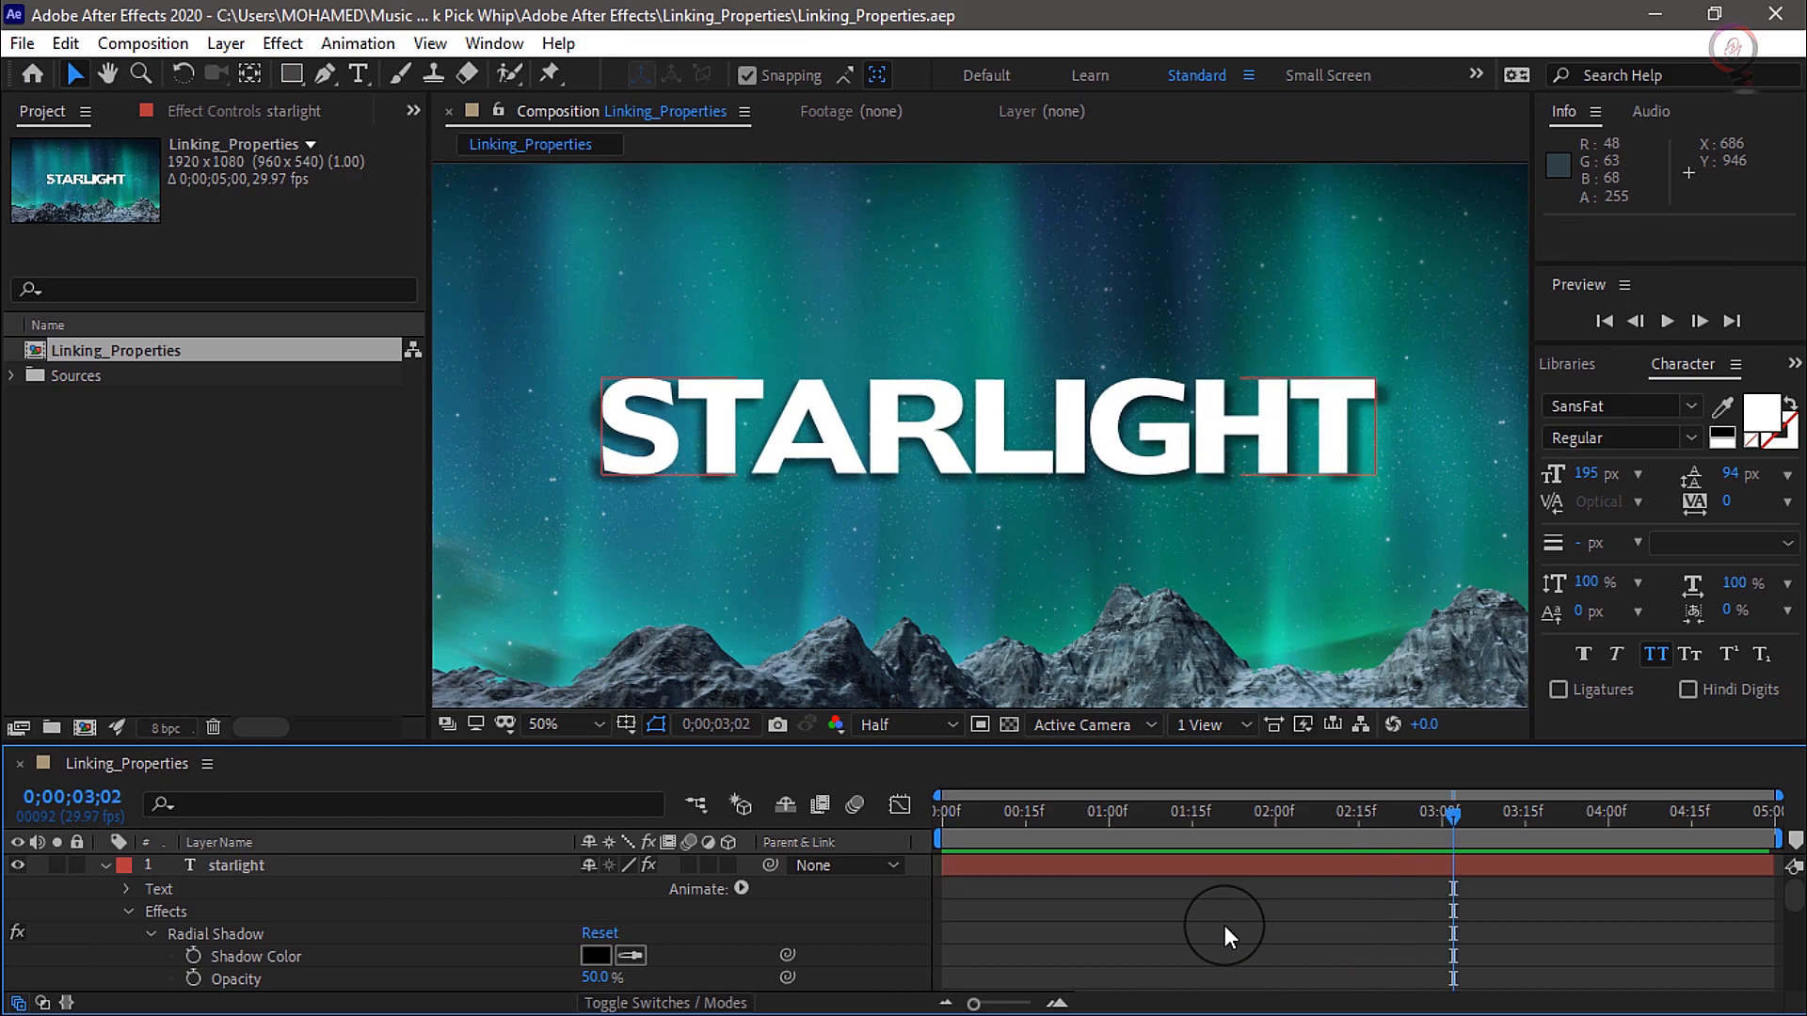
key(Home)
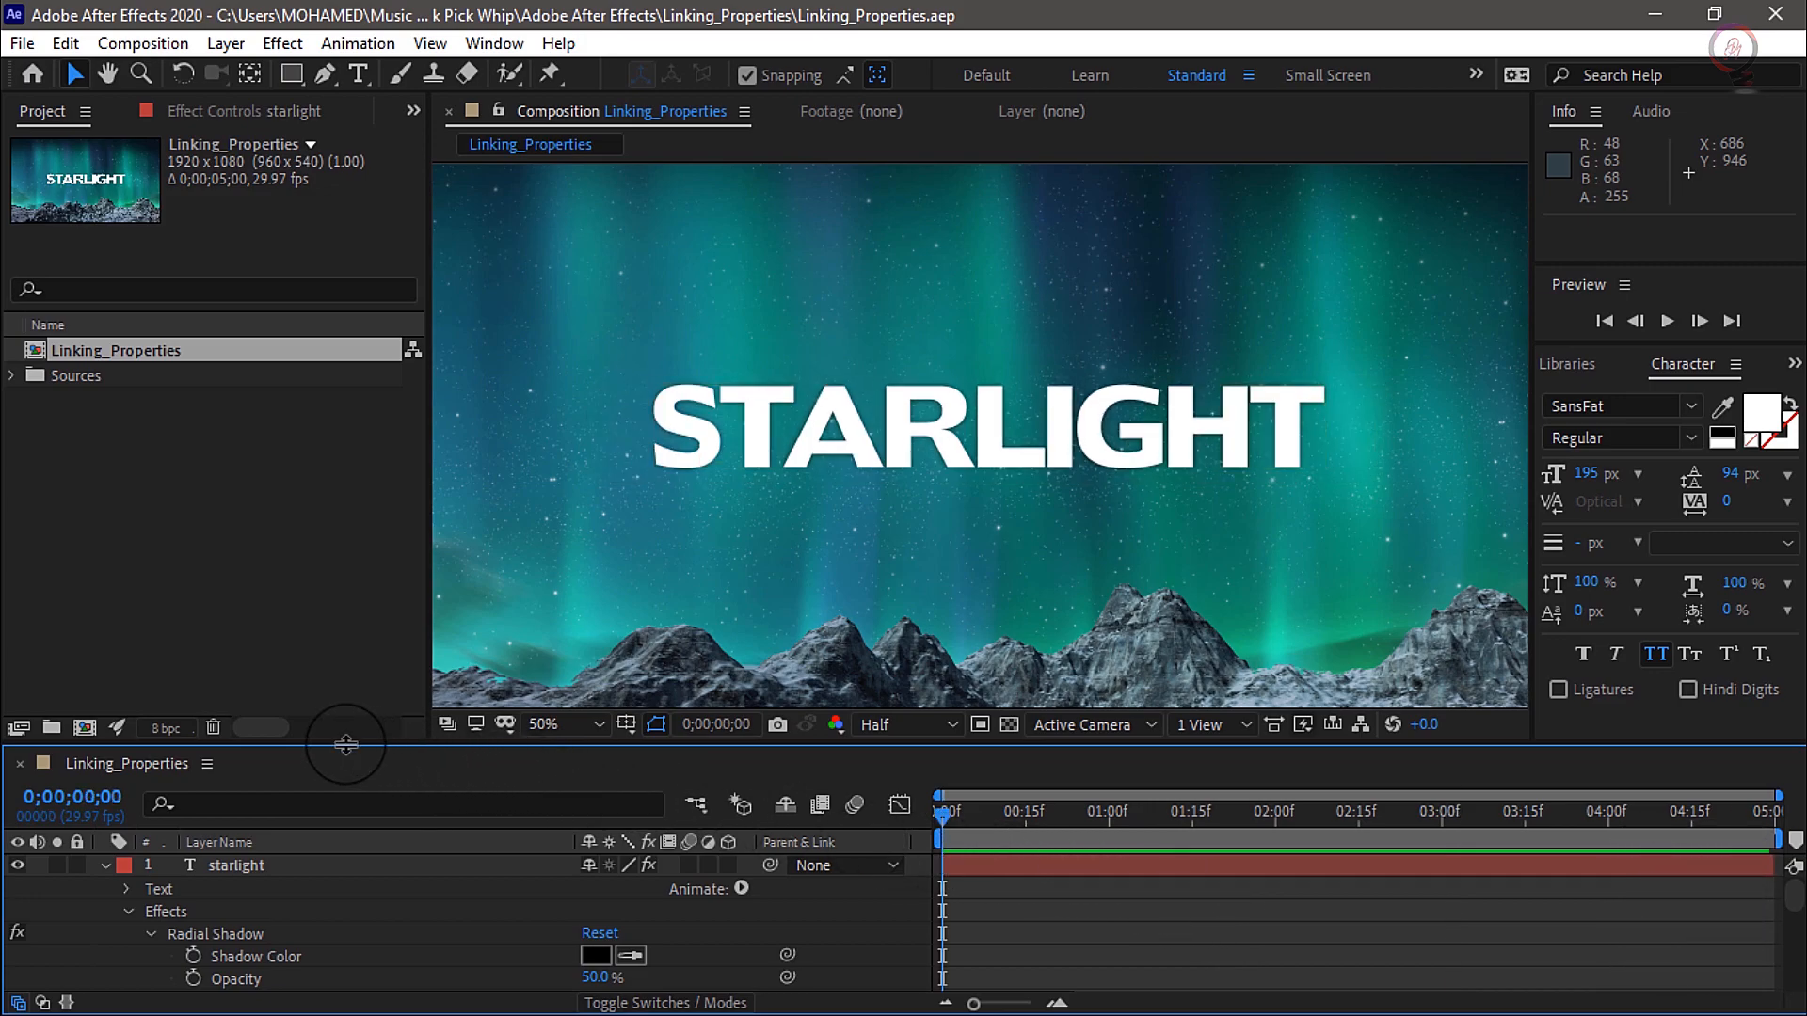
Enlarge the timeline to examine the starlight layer's Radial Shadow and Transform properties, scrubbing the animation to 0;00;03;18
drag(345, 744, 346, 387)
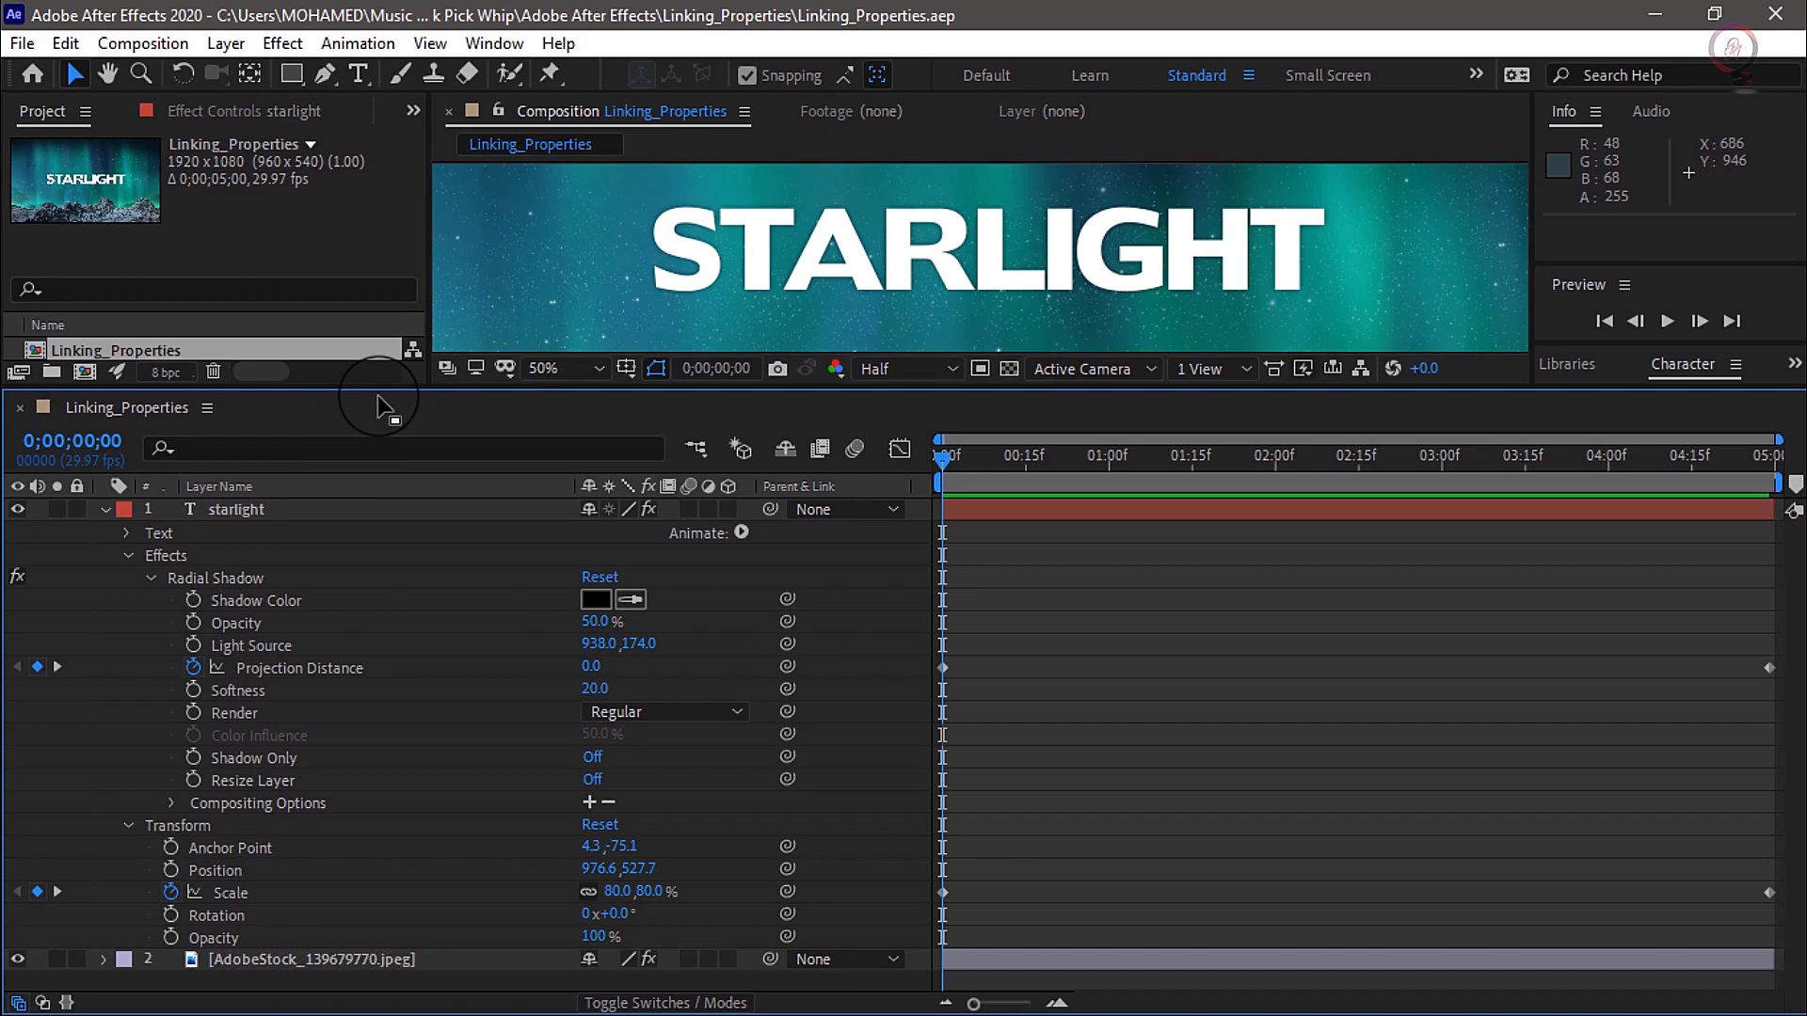
click(272, 515)
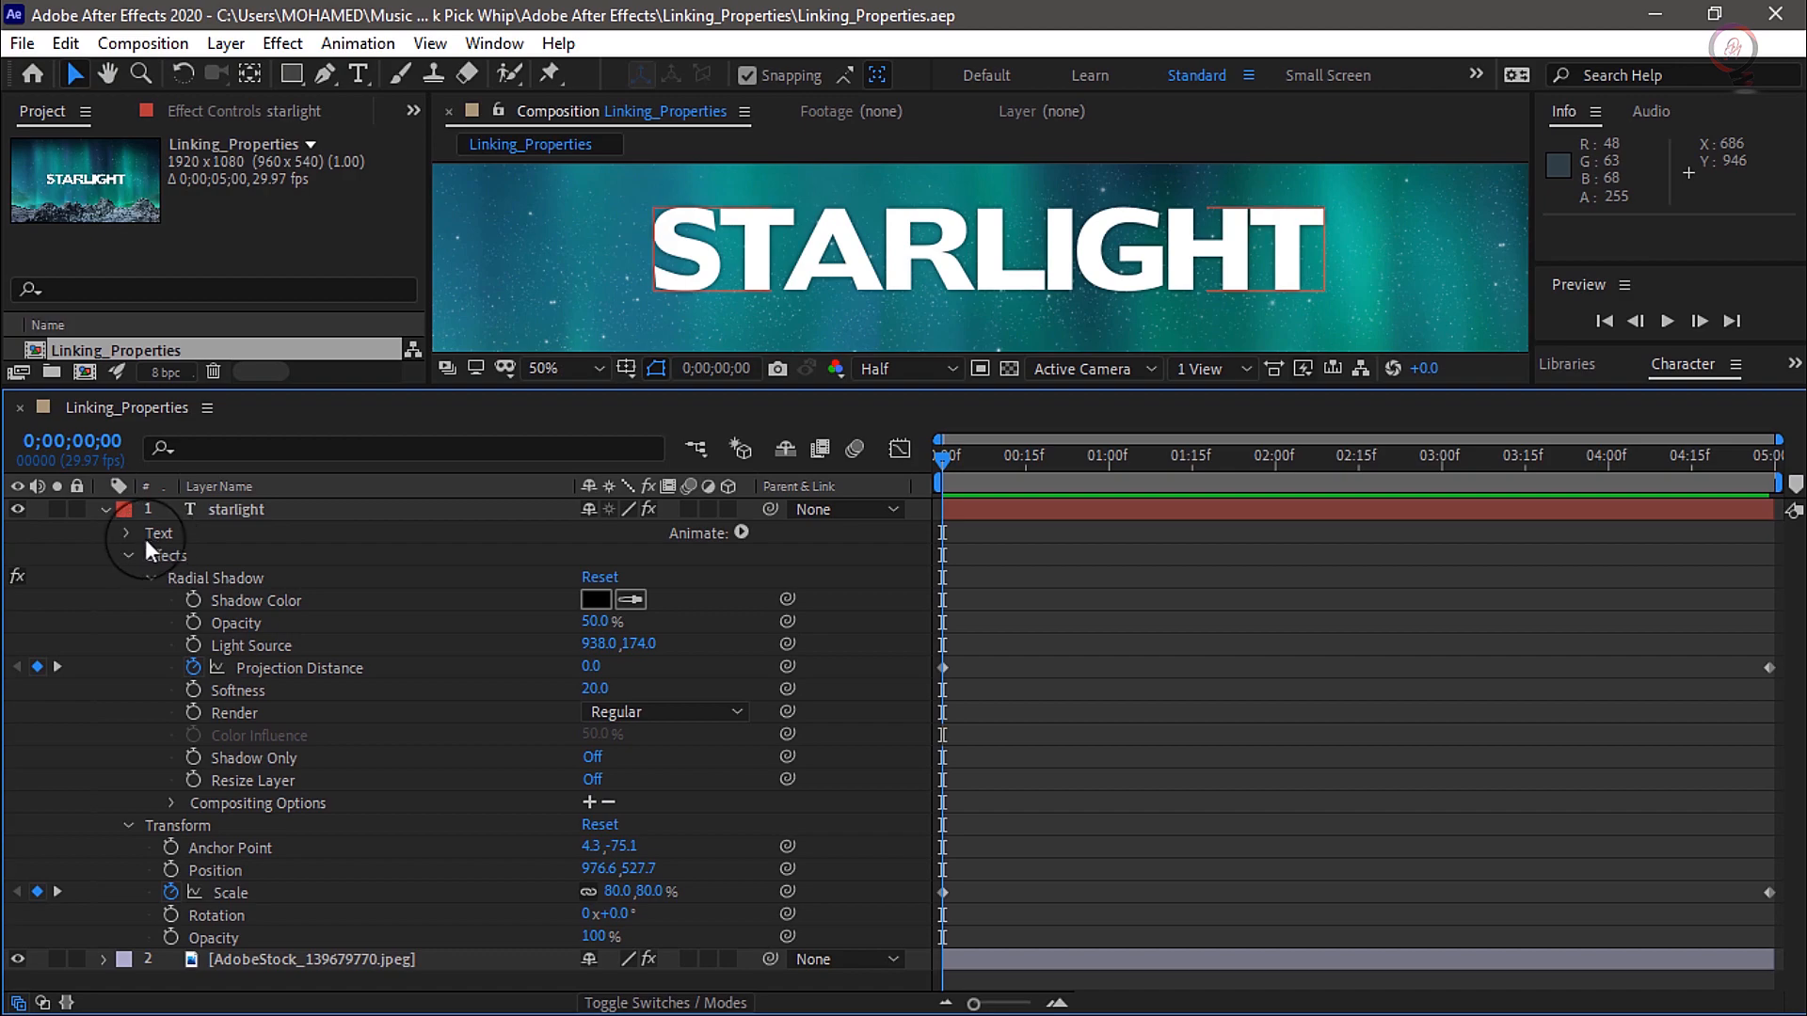
click(109, 508)
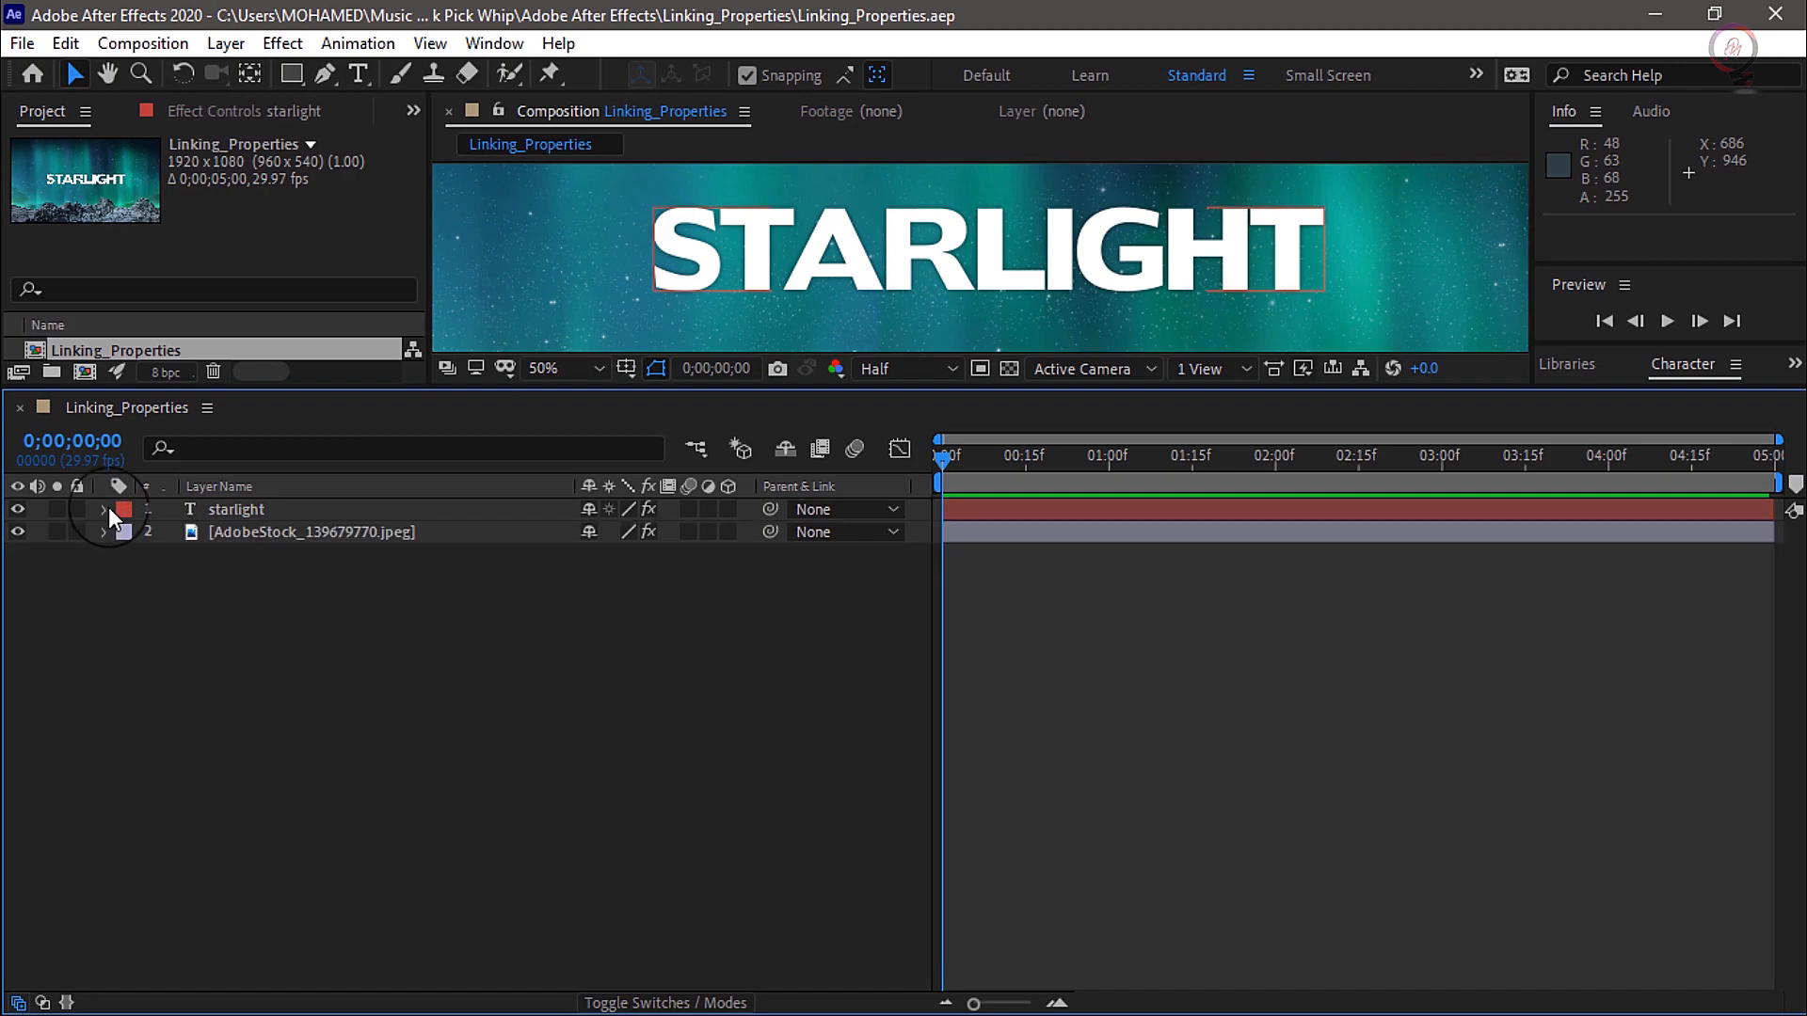
click(109, 506)
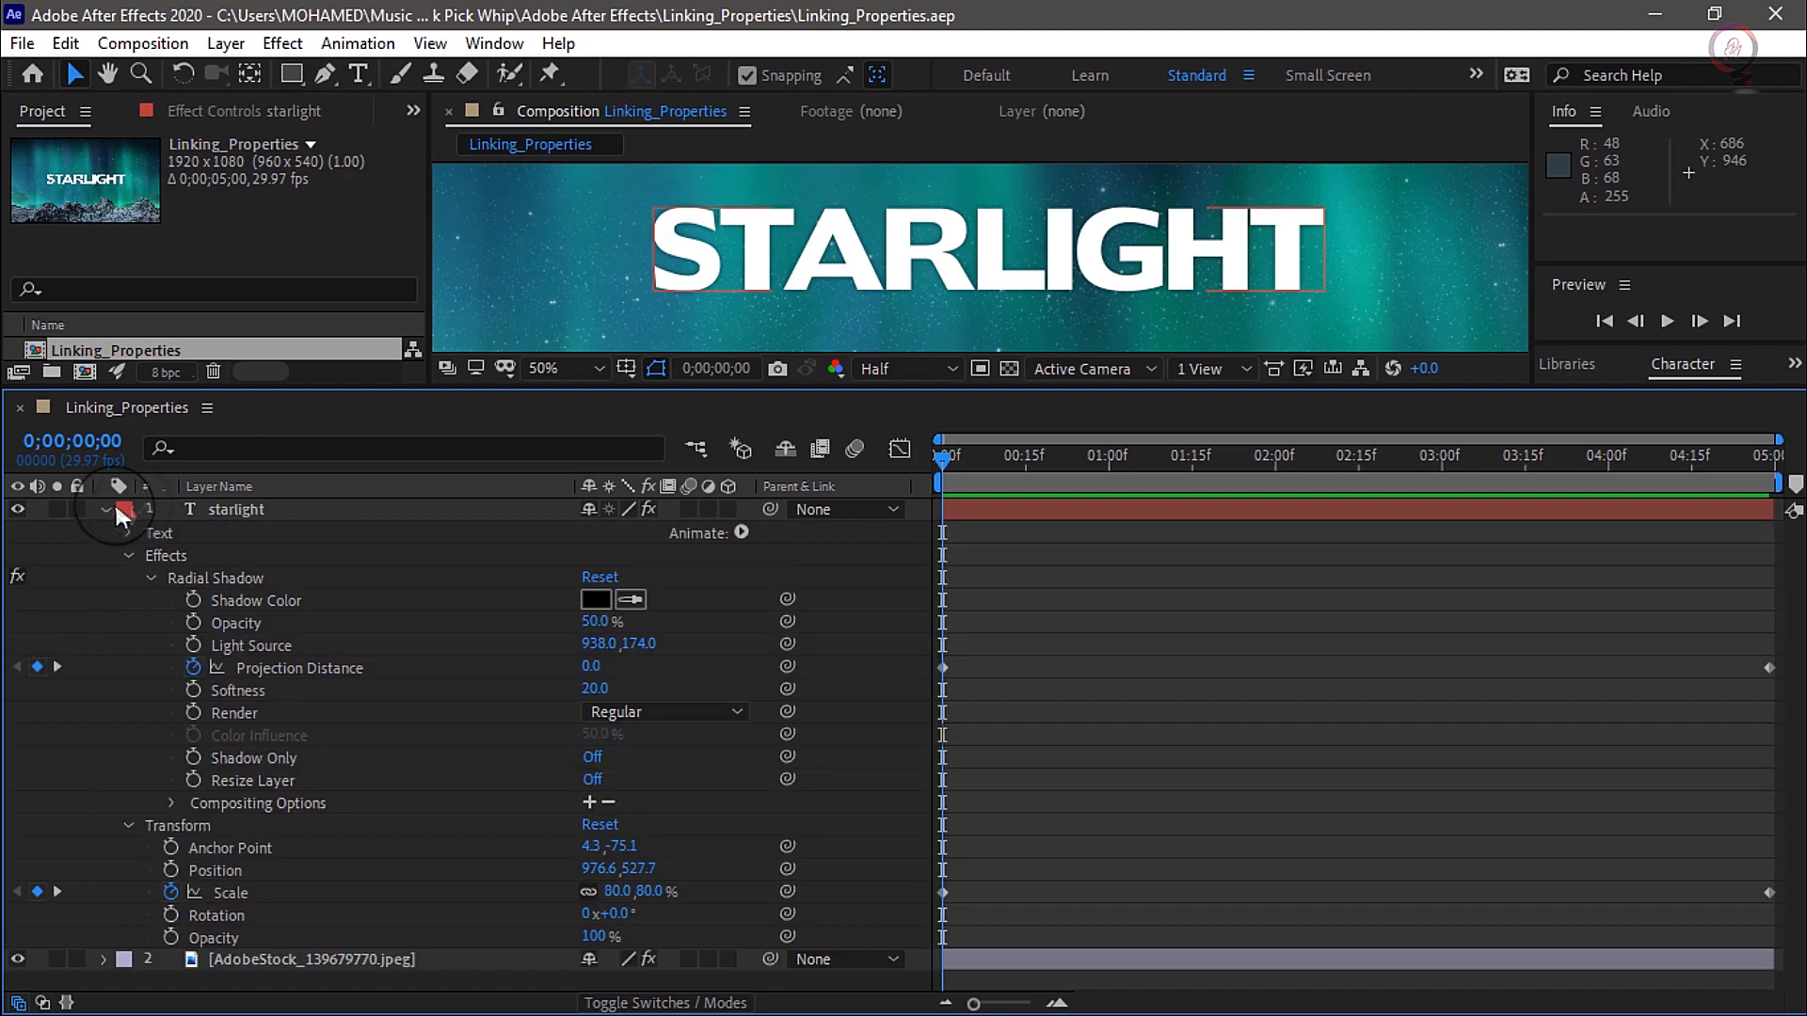
click(129, 556)
click(129, 556)
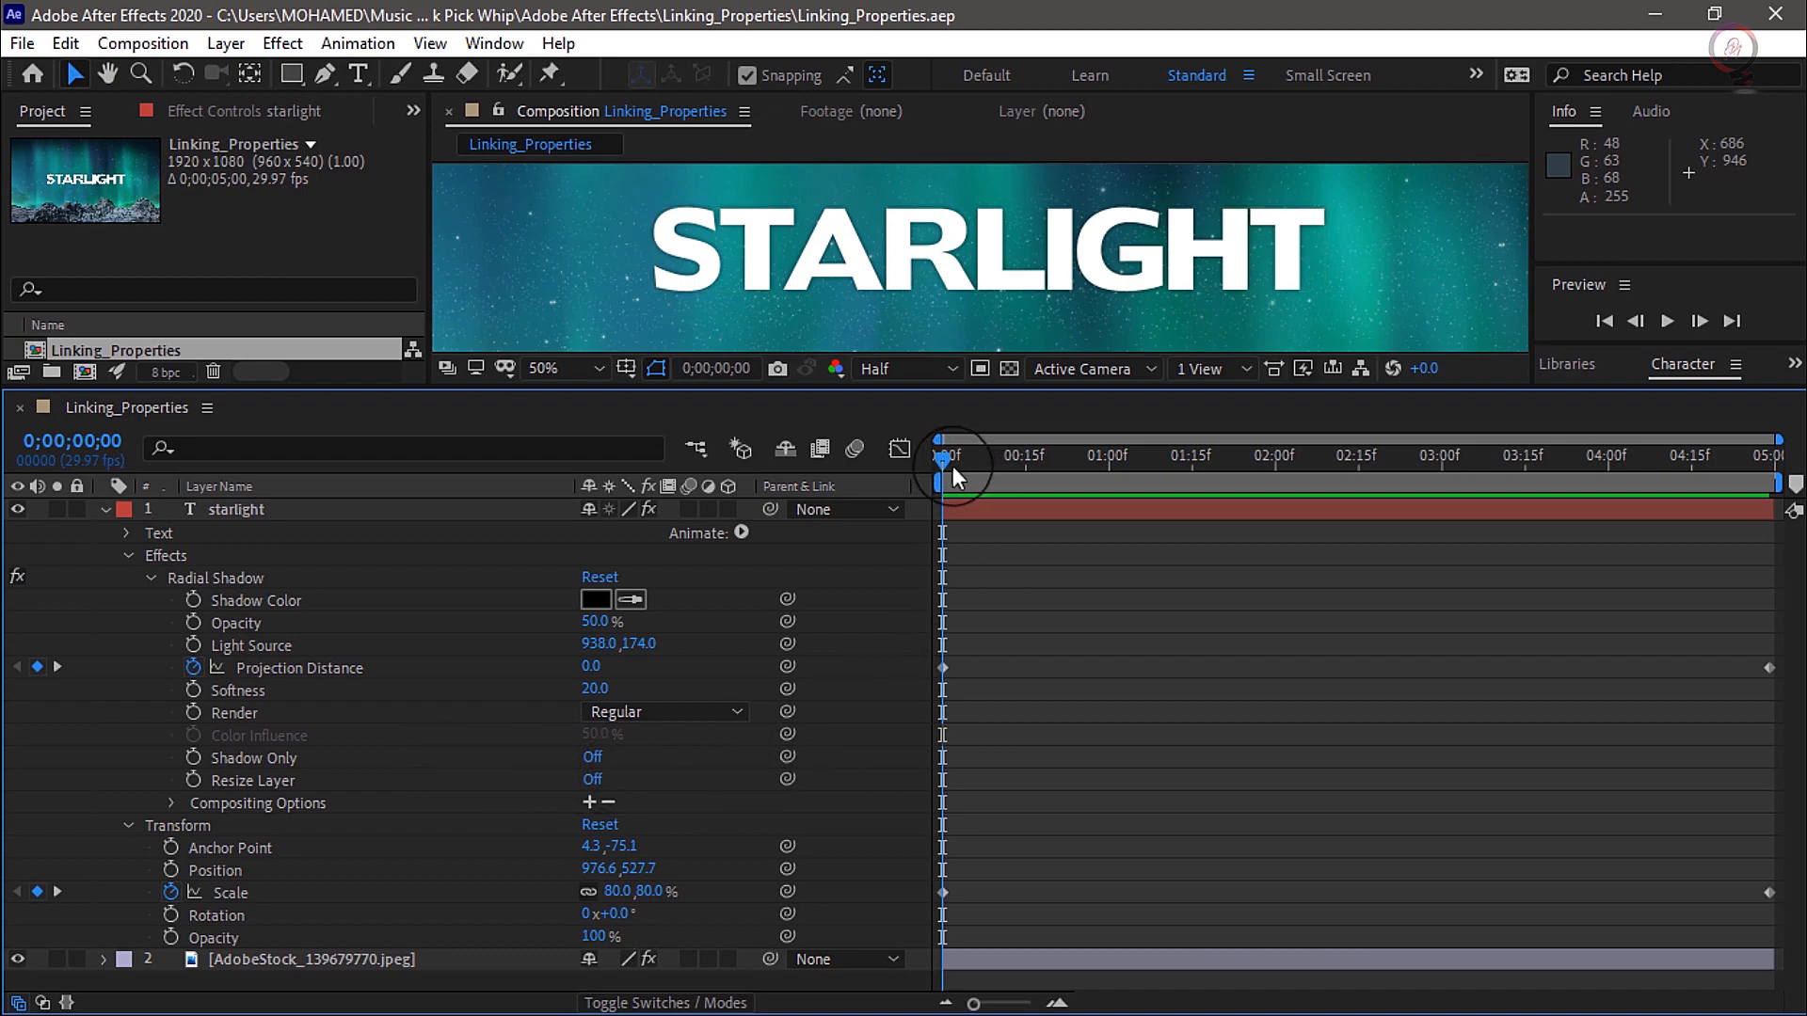
drag(945, 461, 1544, 573)
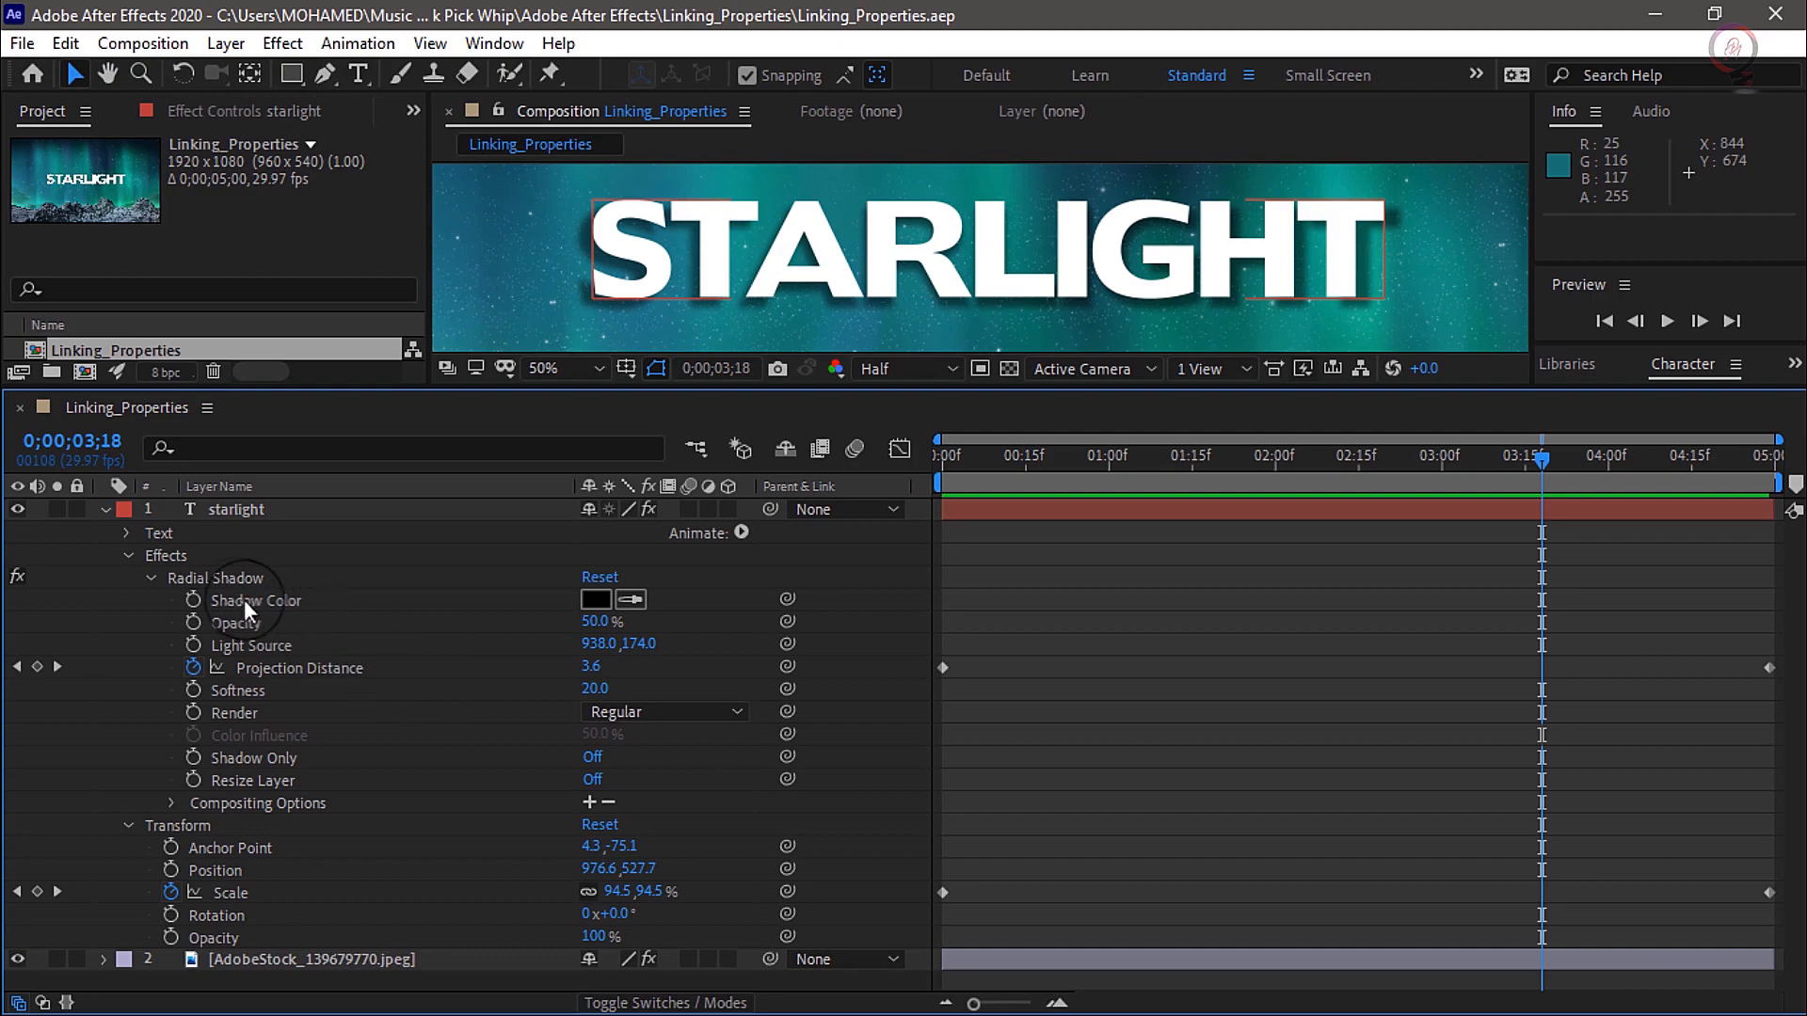
Link the background image layer's Fast Box Blur Blur Radius to the starlight layer's Radial Shadow Projection Distance with the property pick whip
click(133, 827)
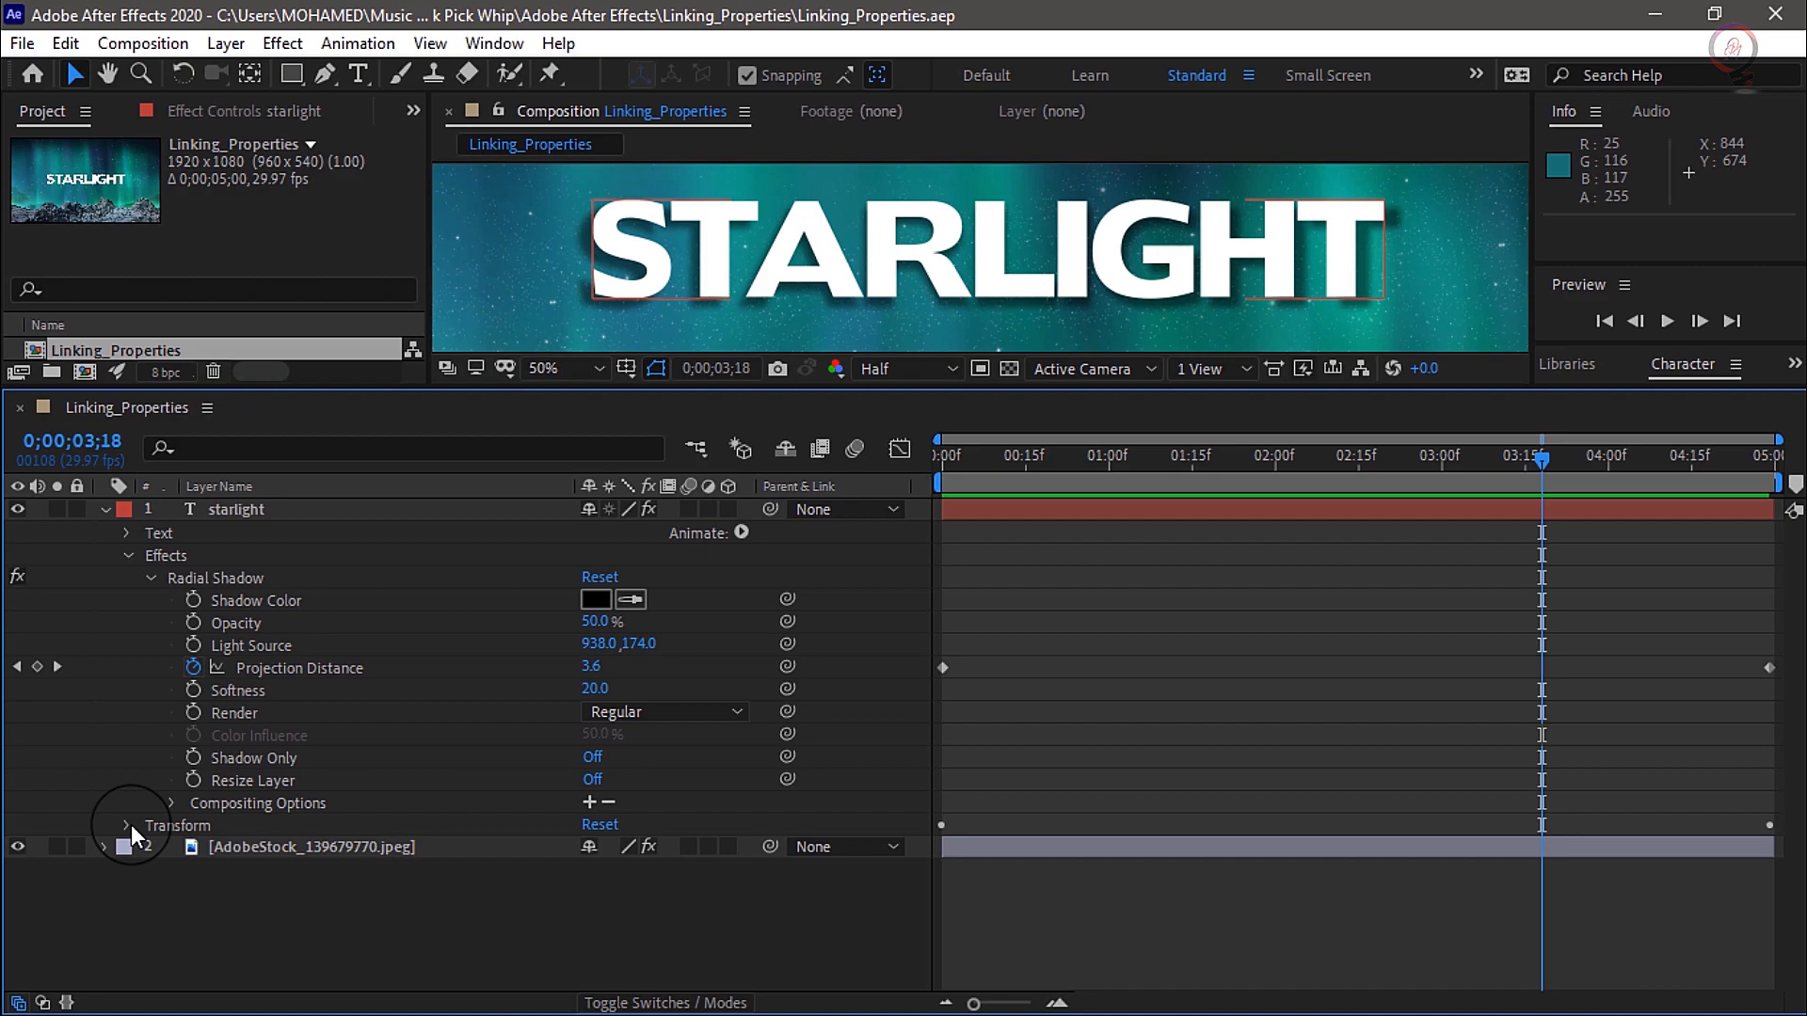
click(246, 846)
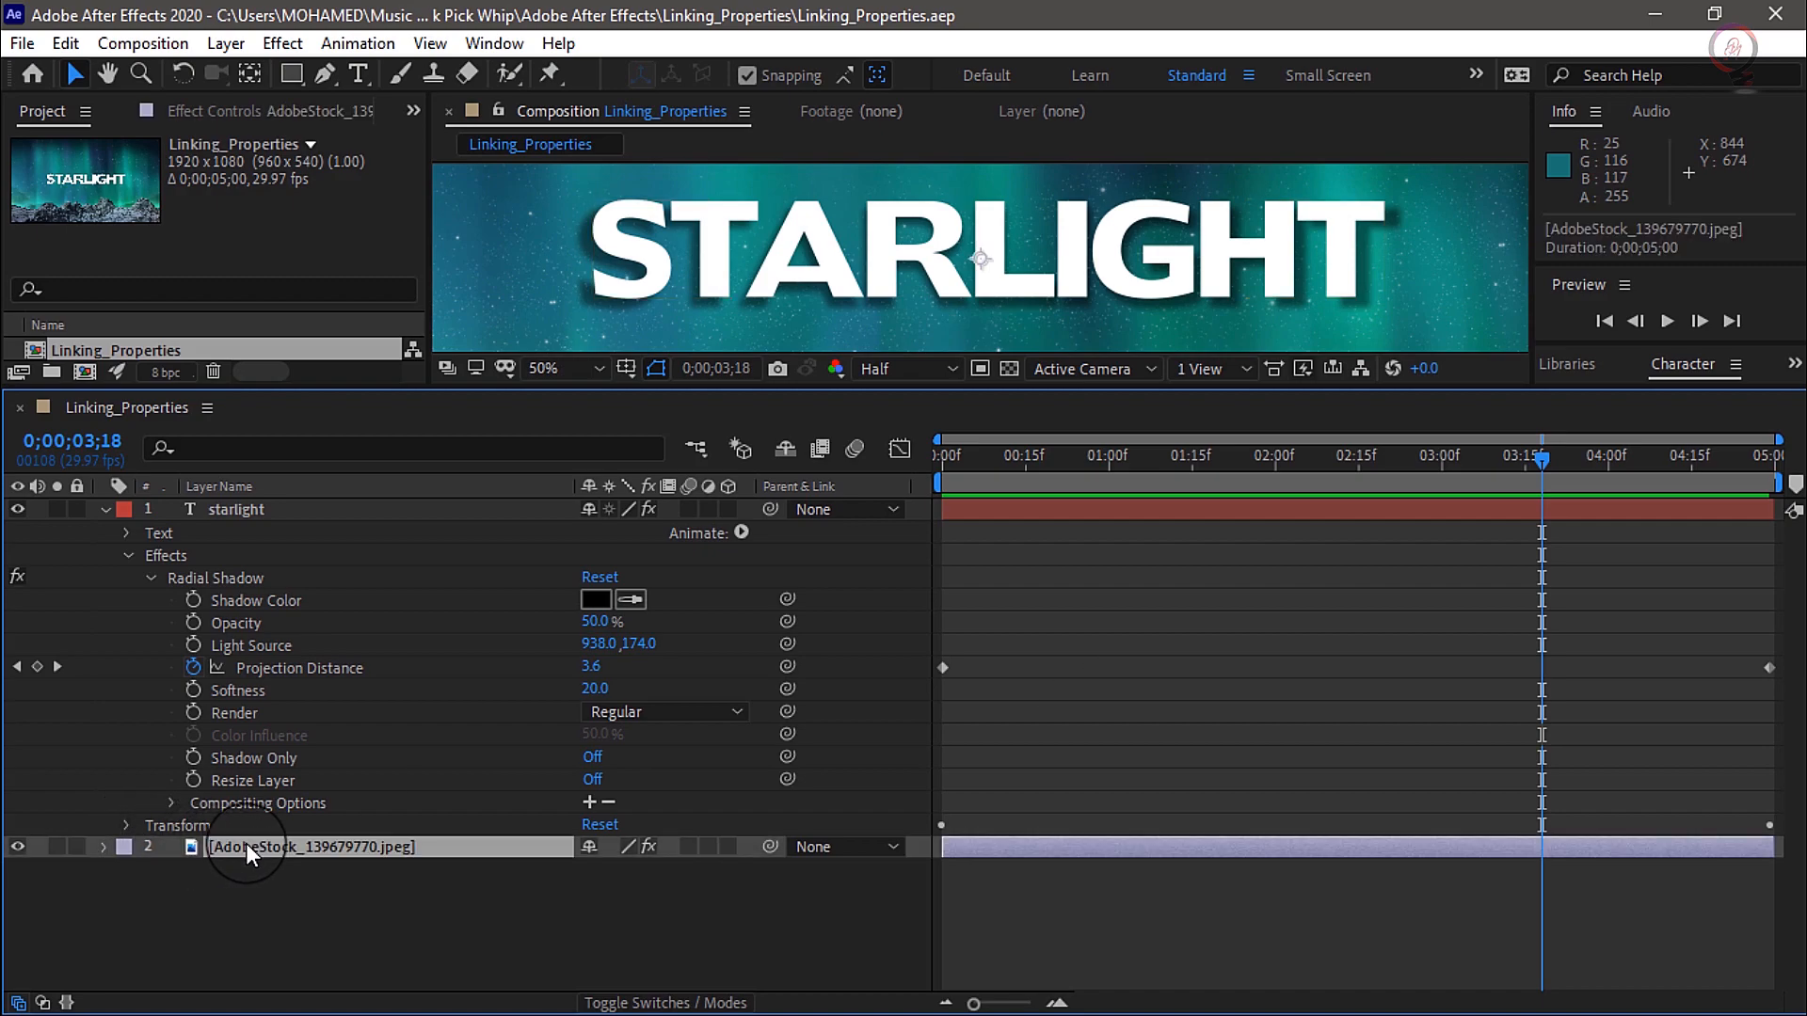
key(e)
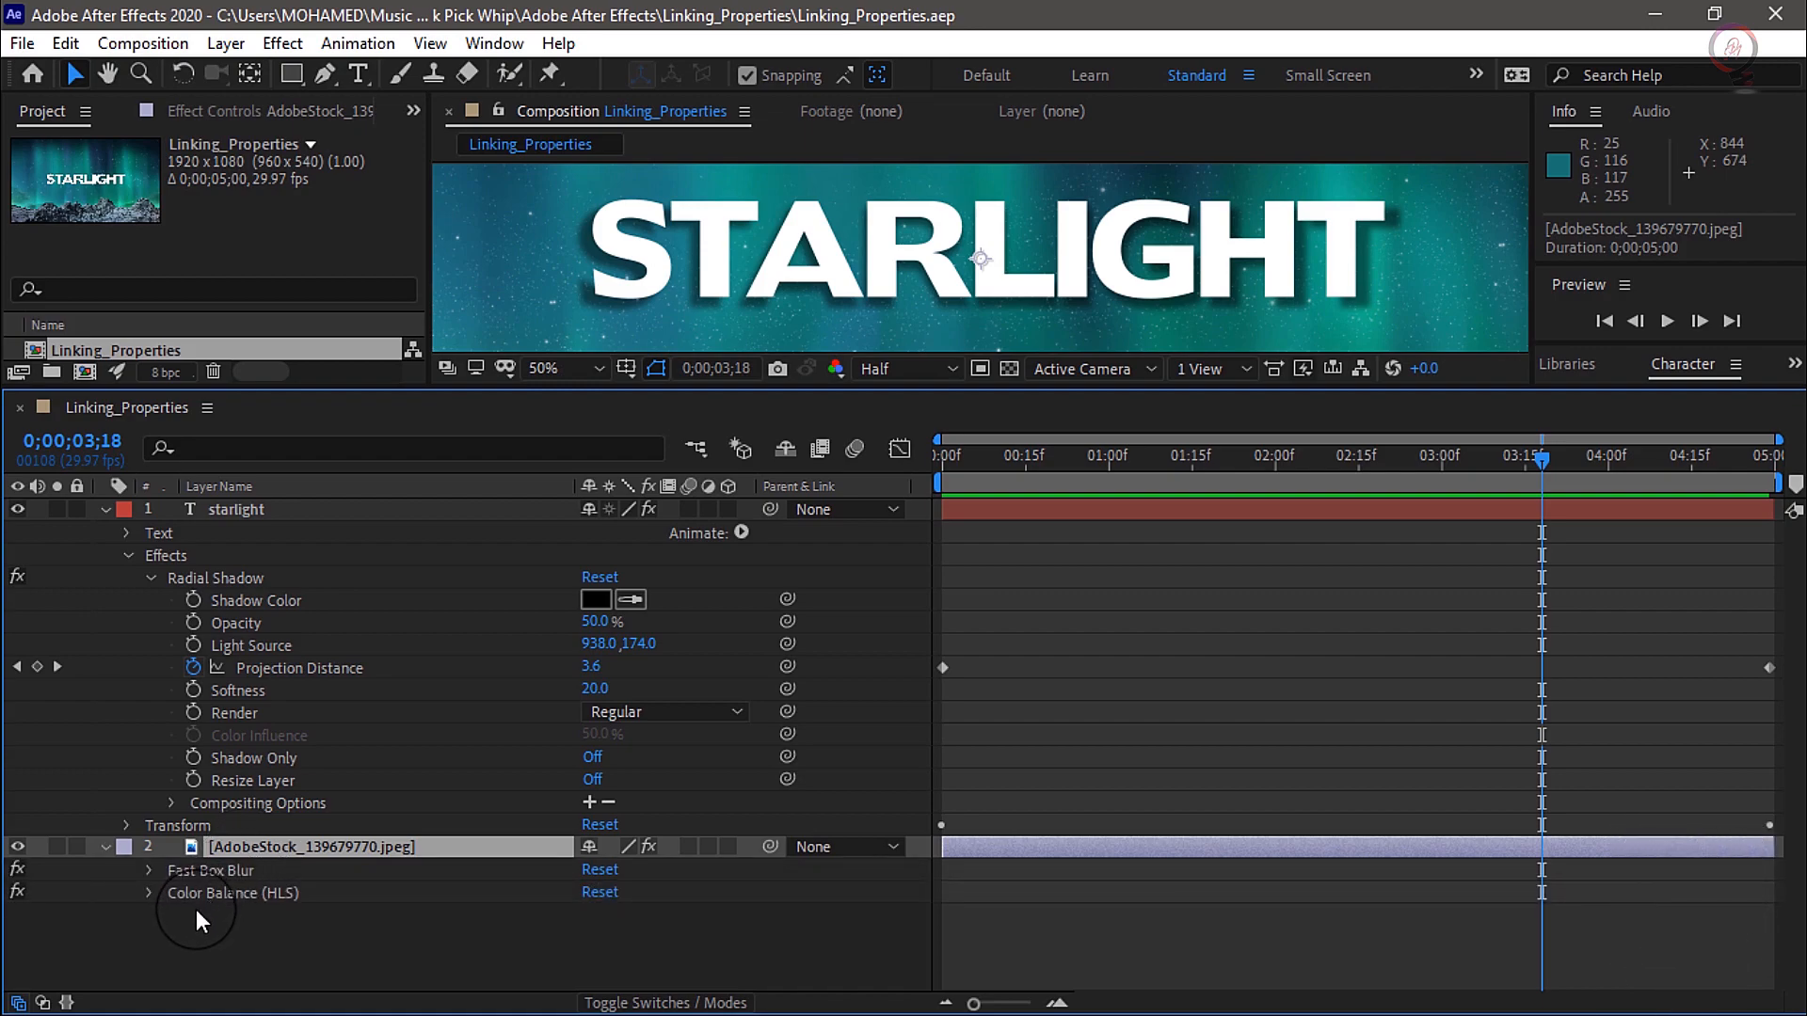
click(150, 871)
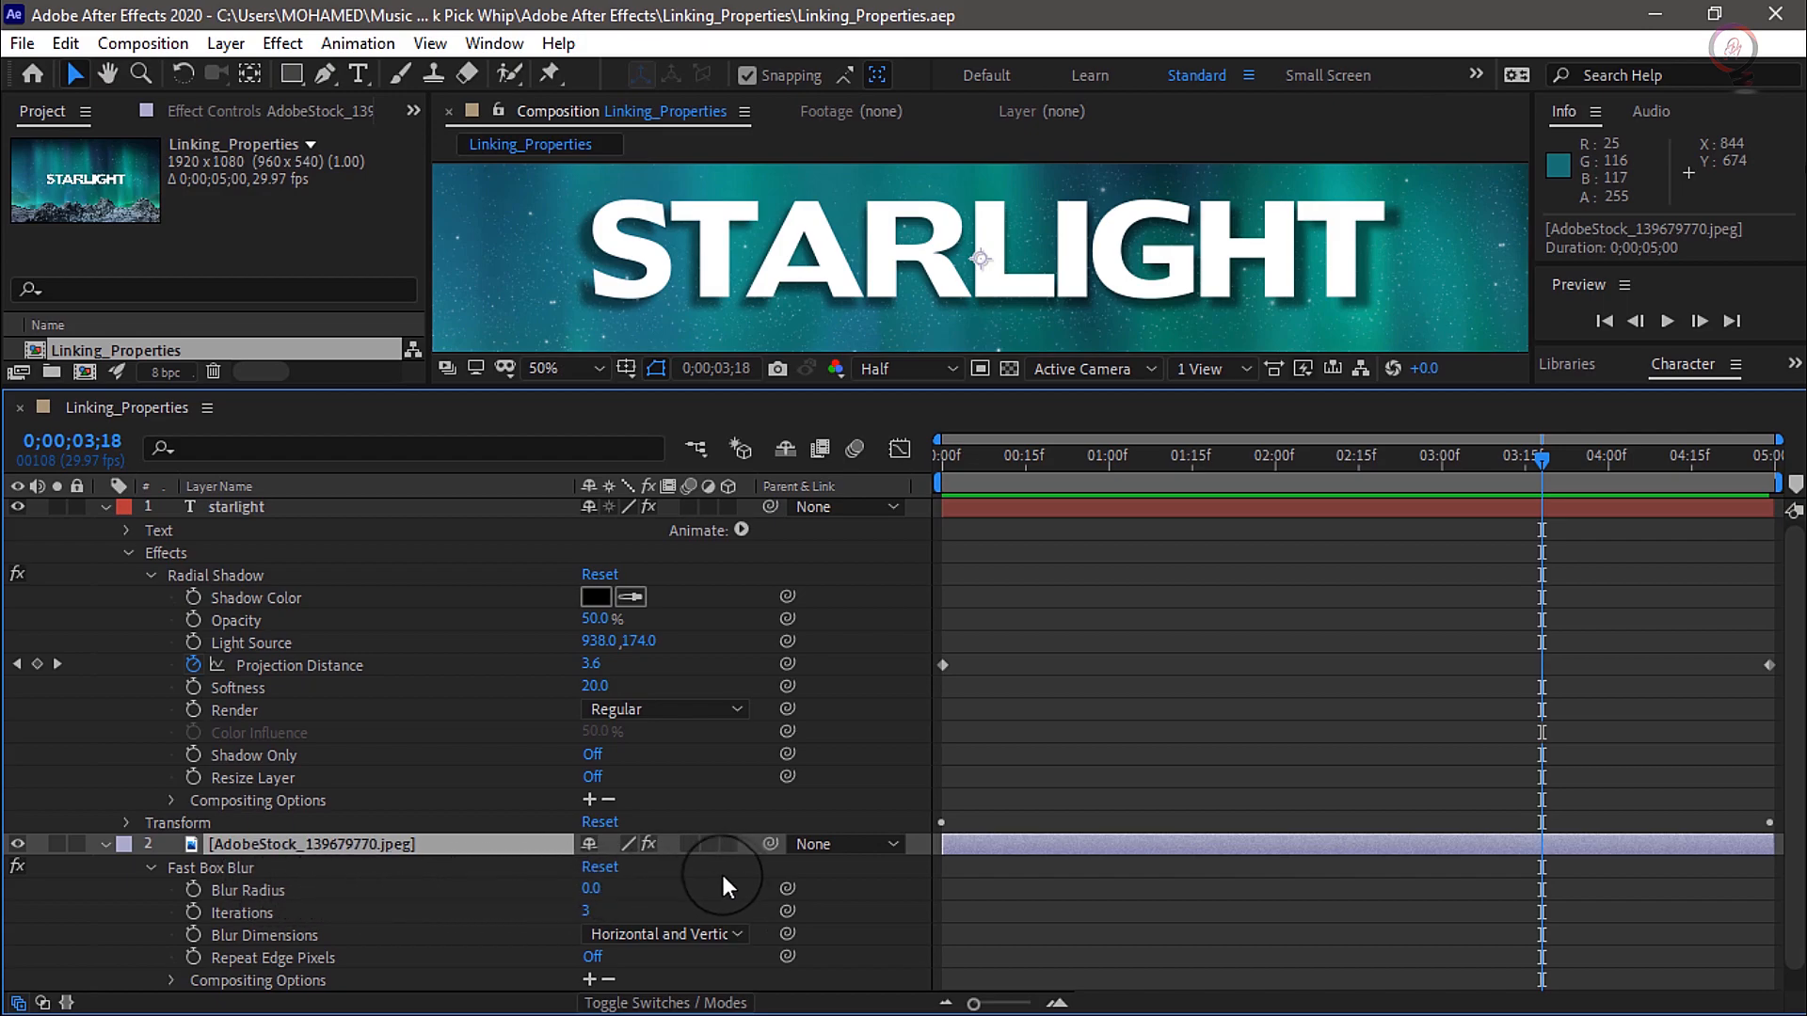
drag(789, 890, 370, 664)
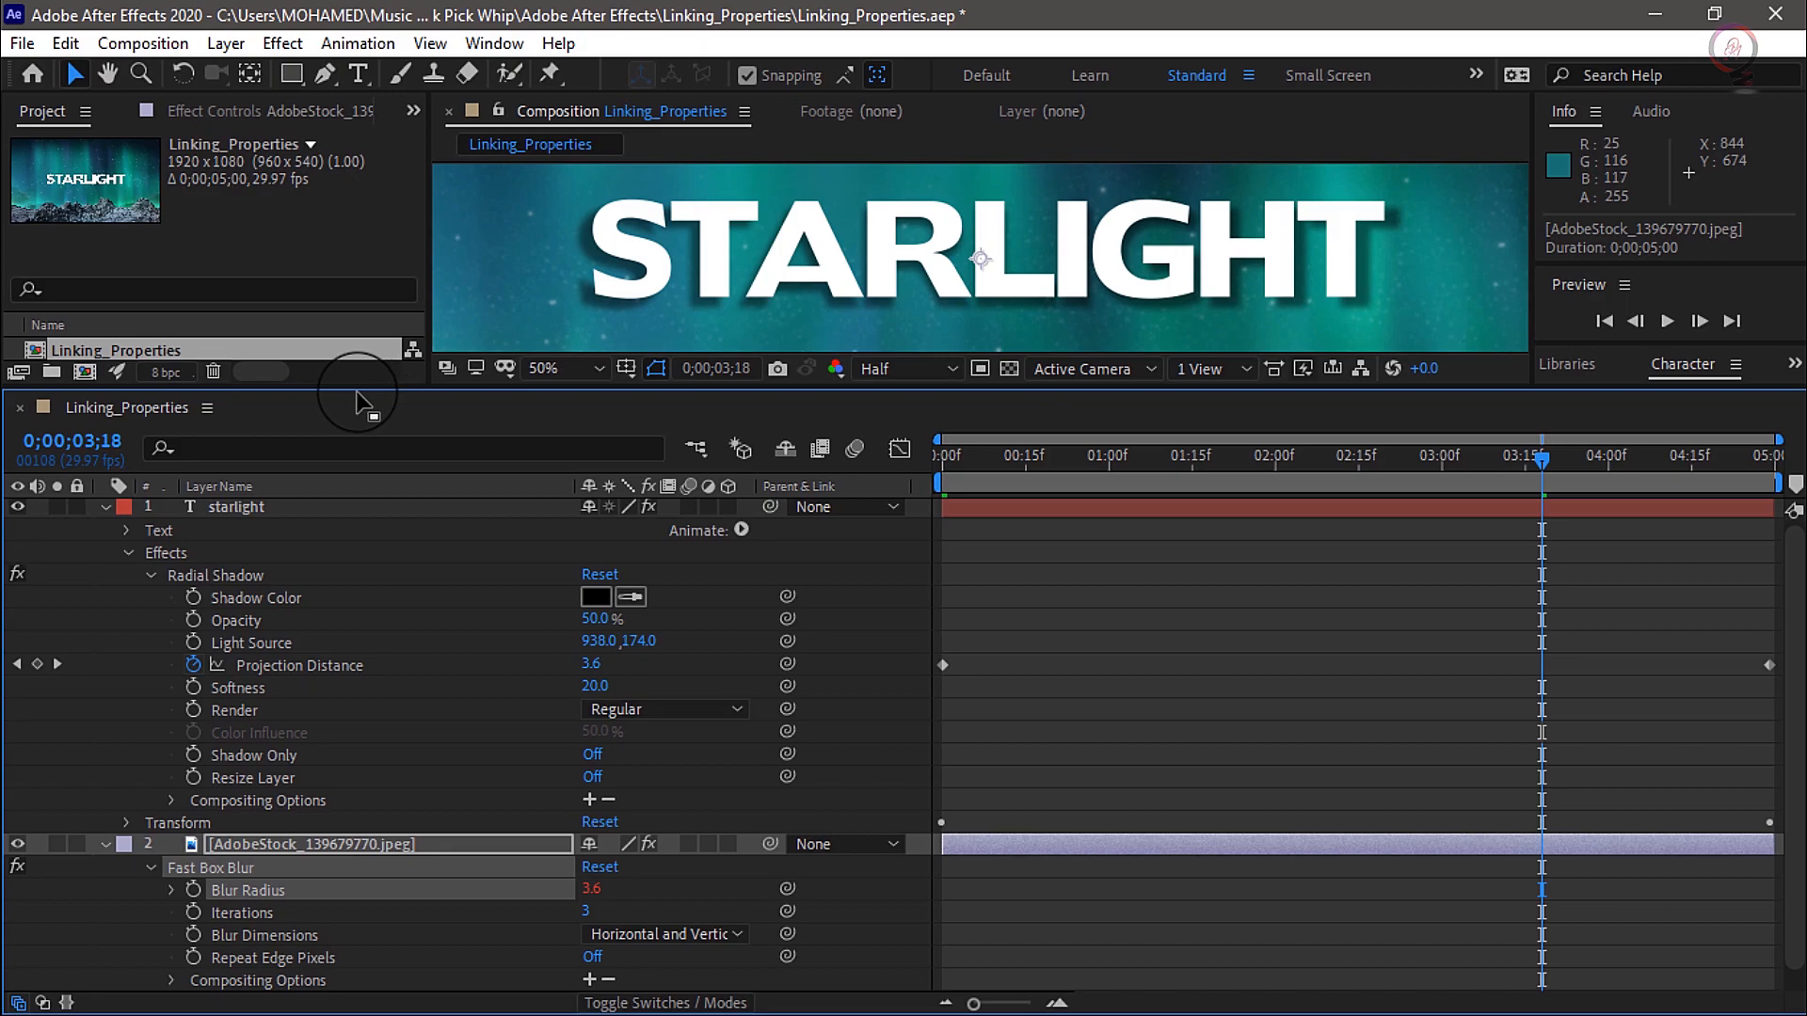
Enlarge the composition view and preview the animation with the background blur linked to the text shadow
drag(351, 384, 345, 698)
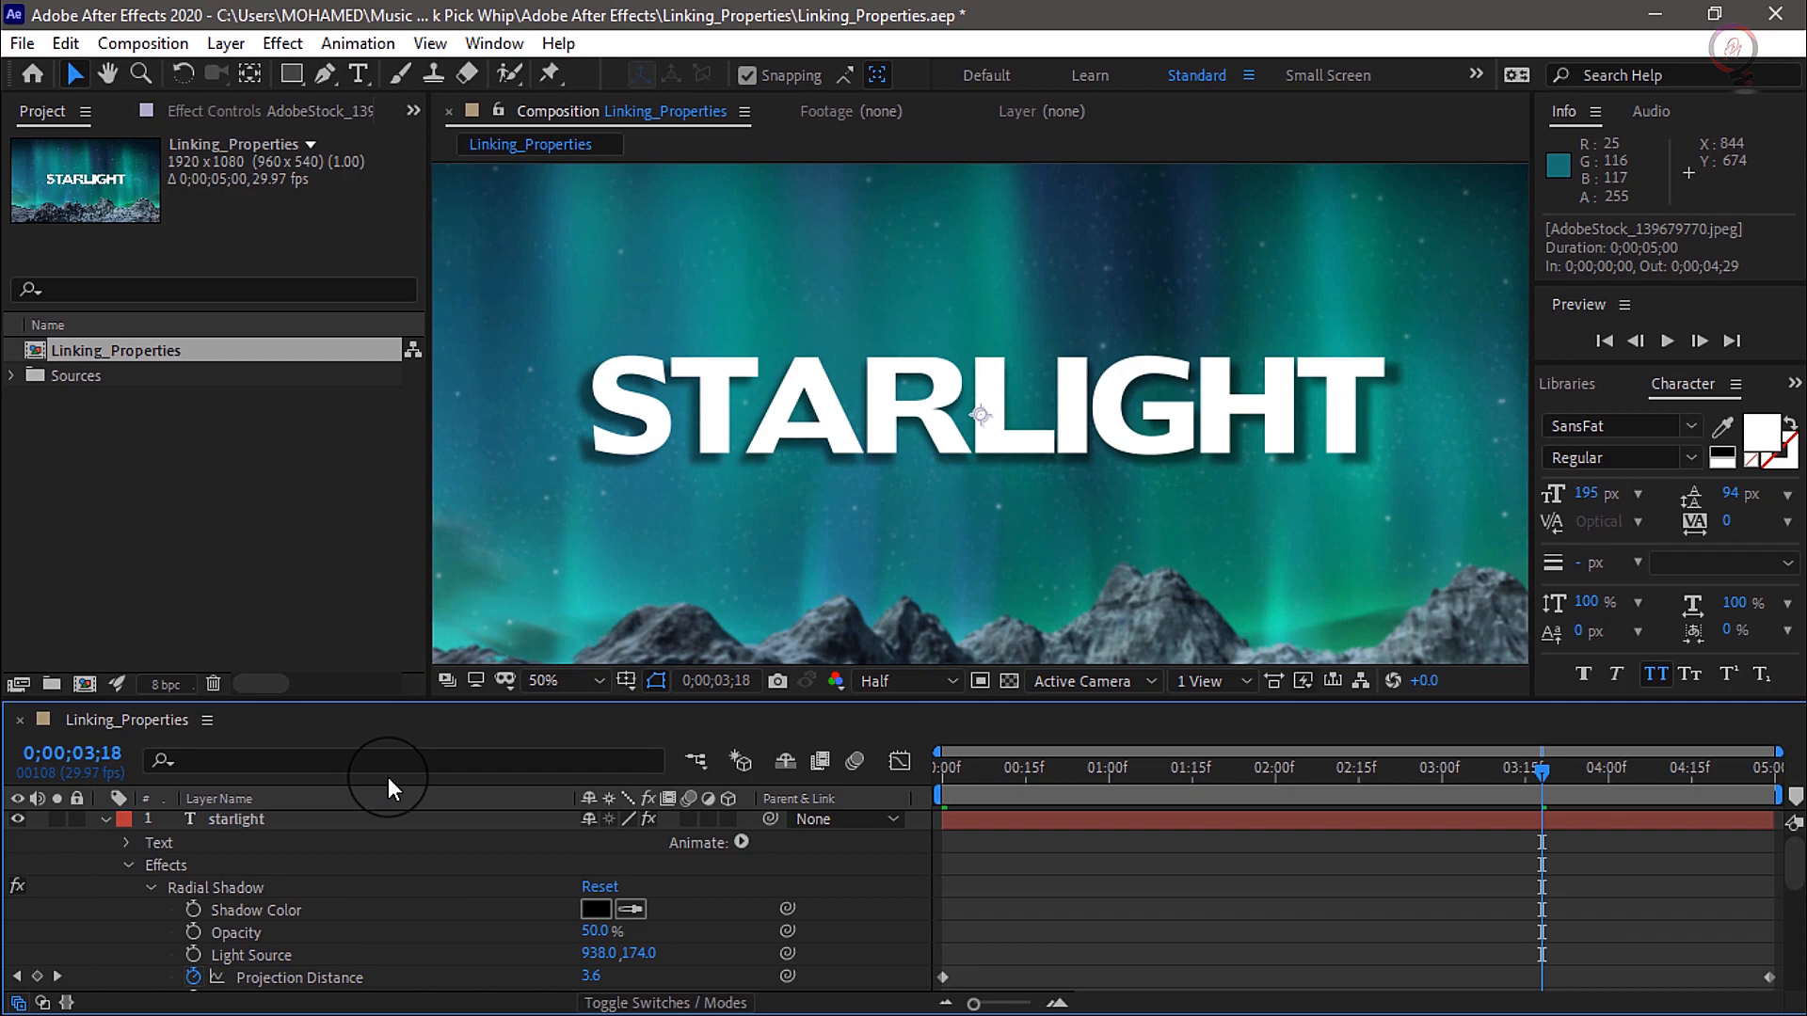
key(space)
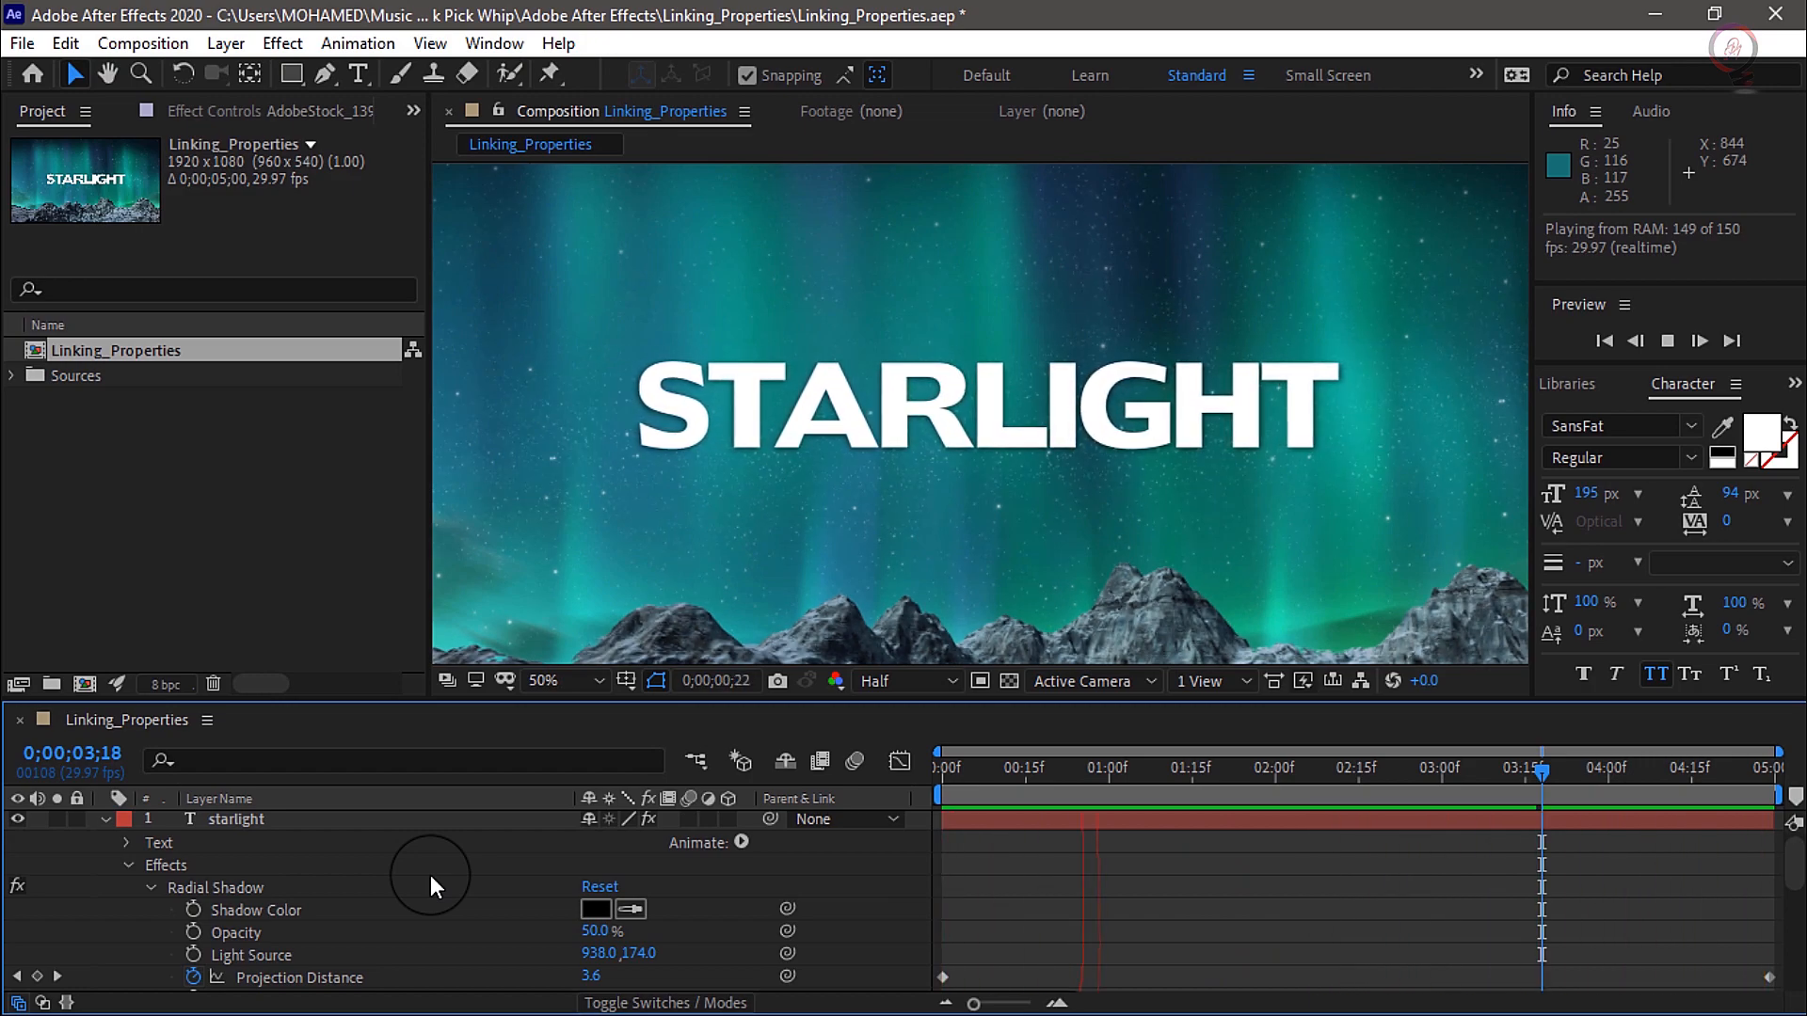
scroll(432, 875, down, 3)
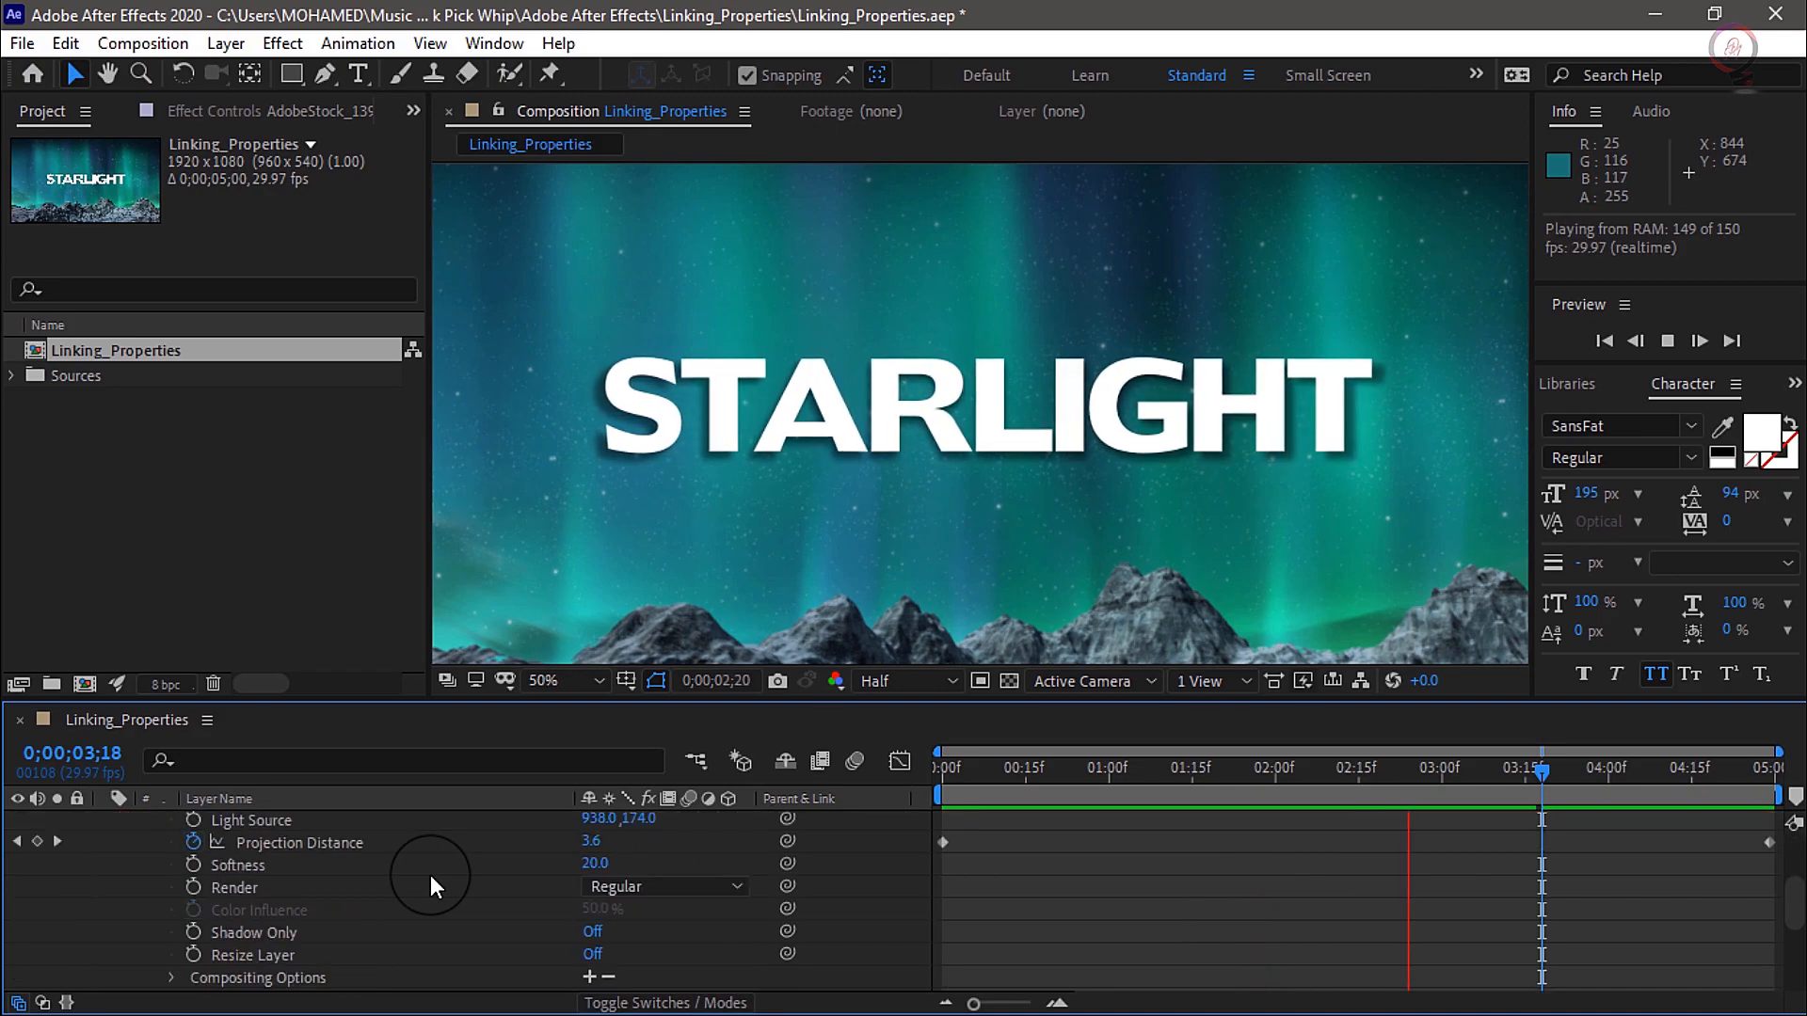
scroll(431, 876, up, 2)
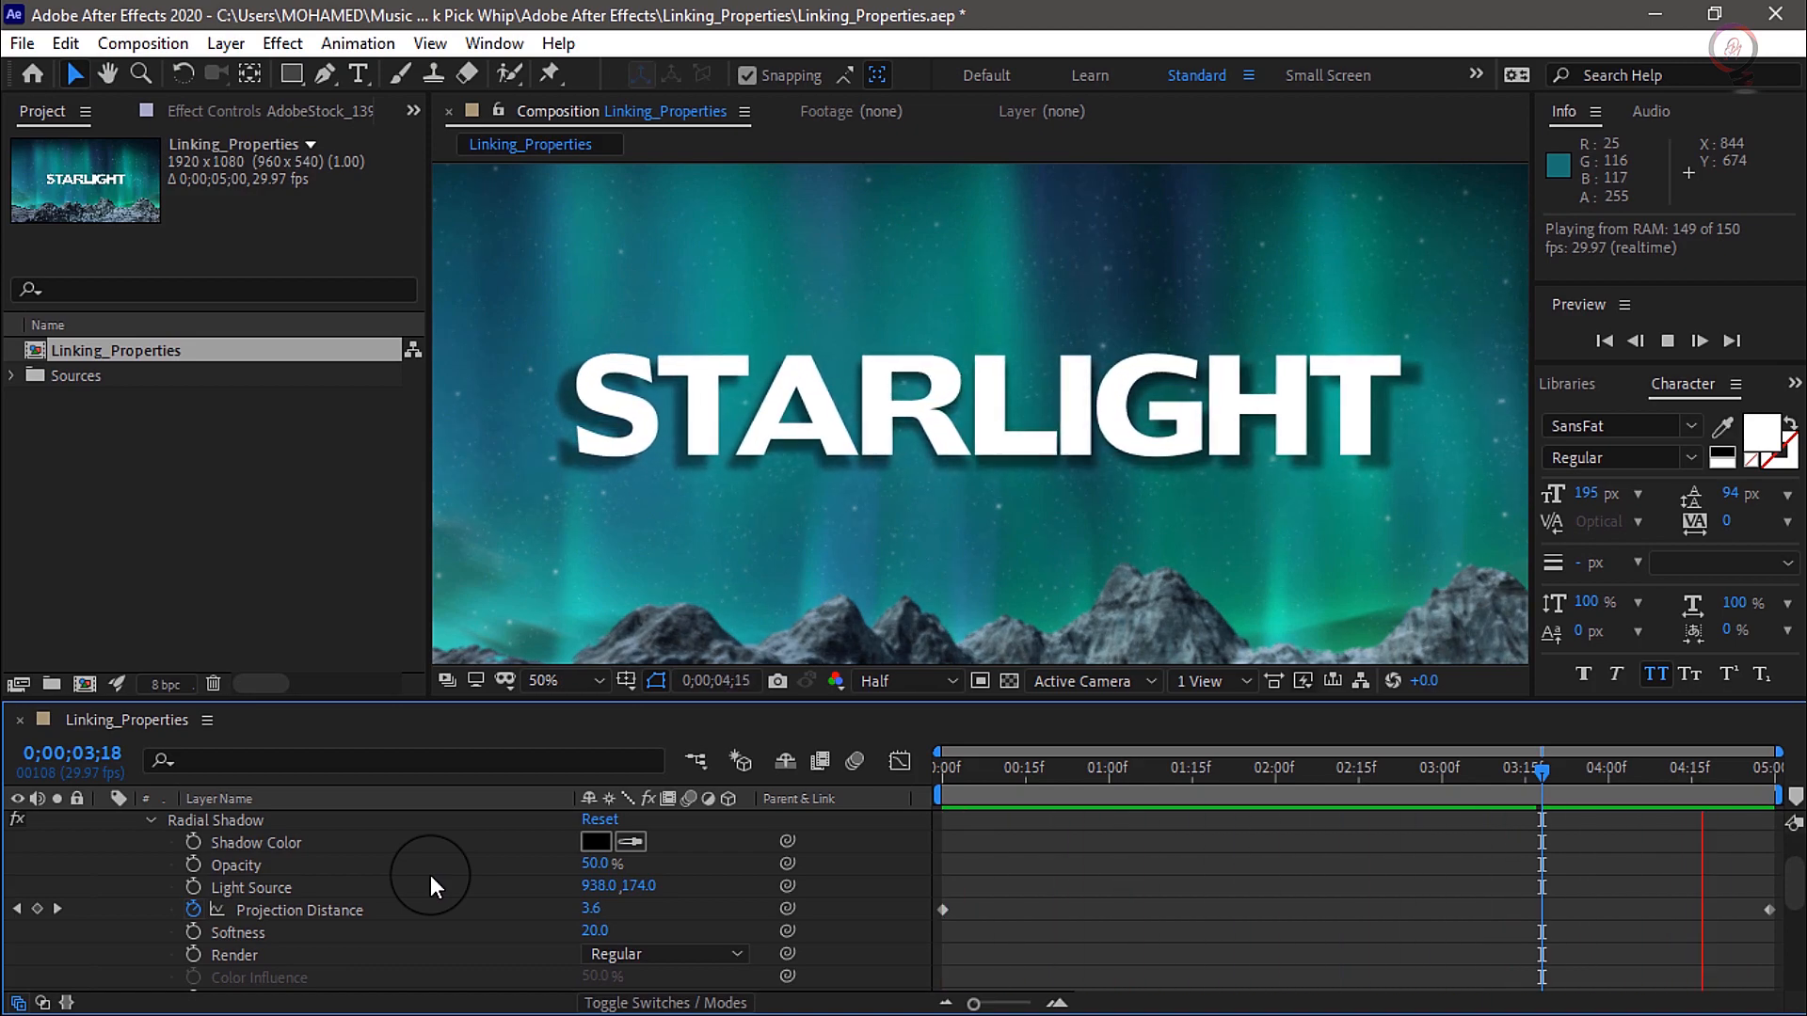
key(space)
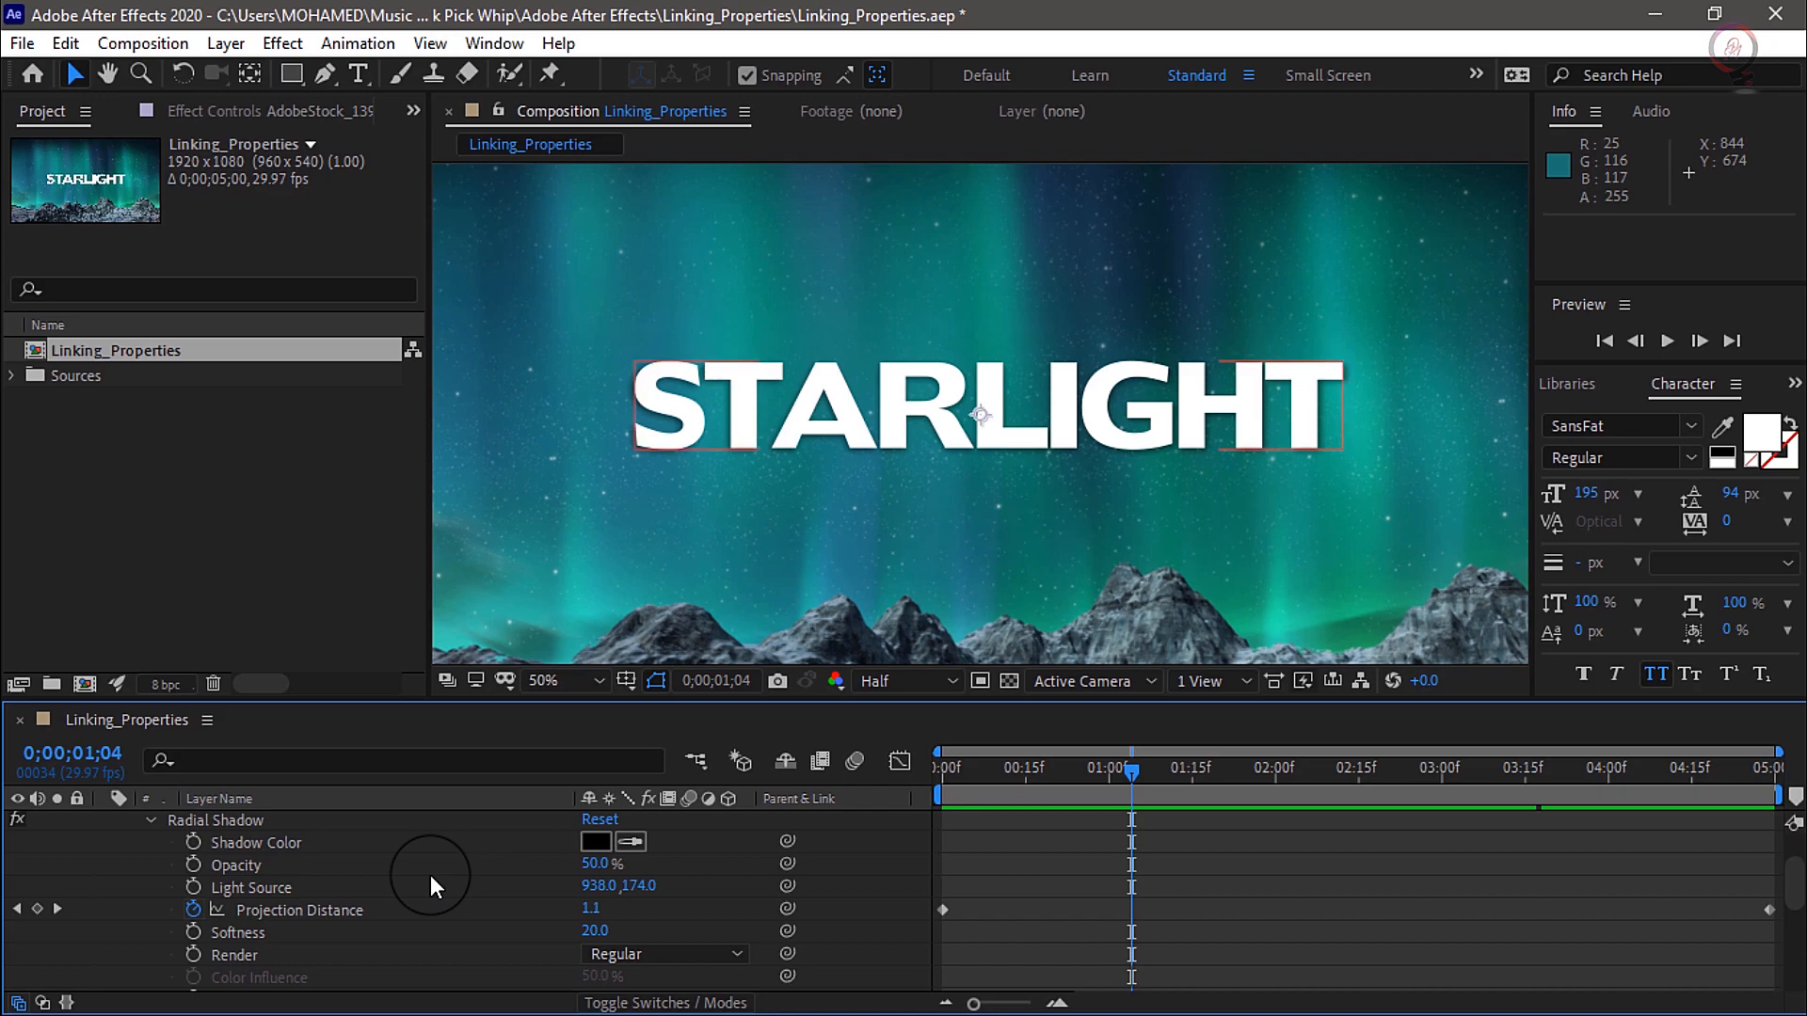
Append *3 to the background layer's Blur Radius expression to triple the linked Projection Distance value
scroll(431, 875, down, 3)
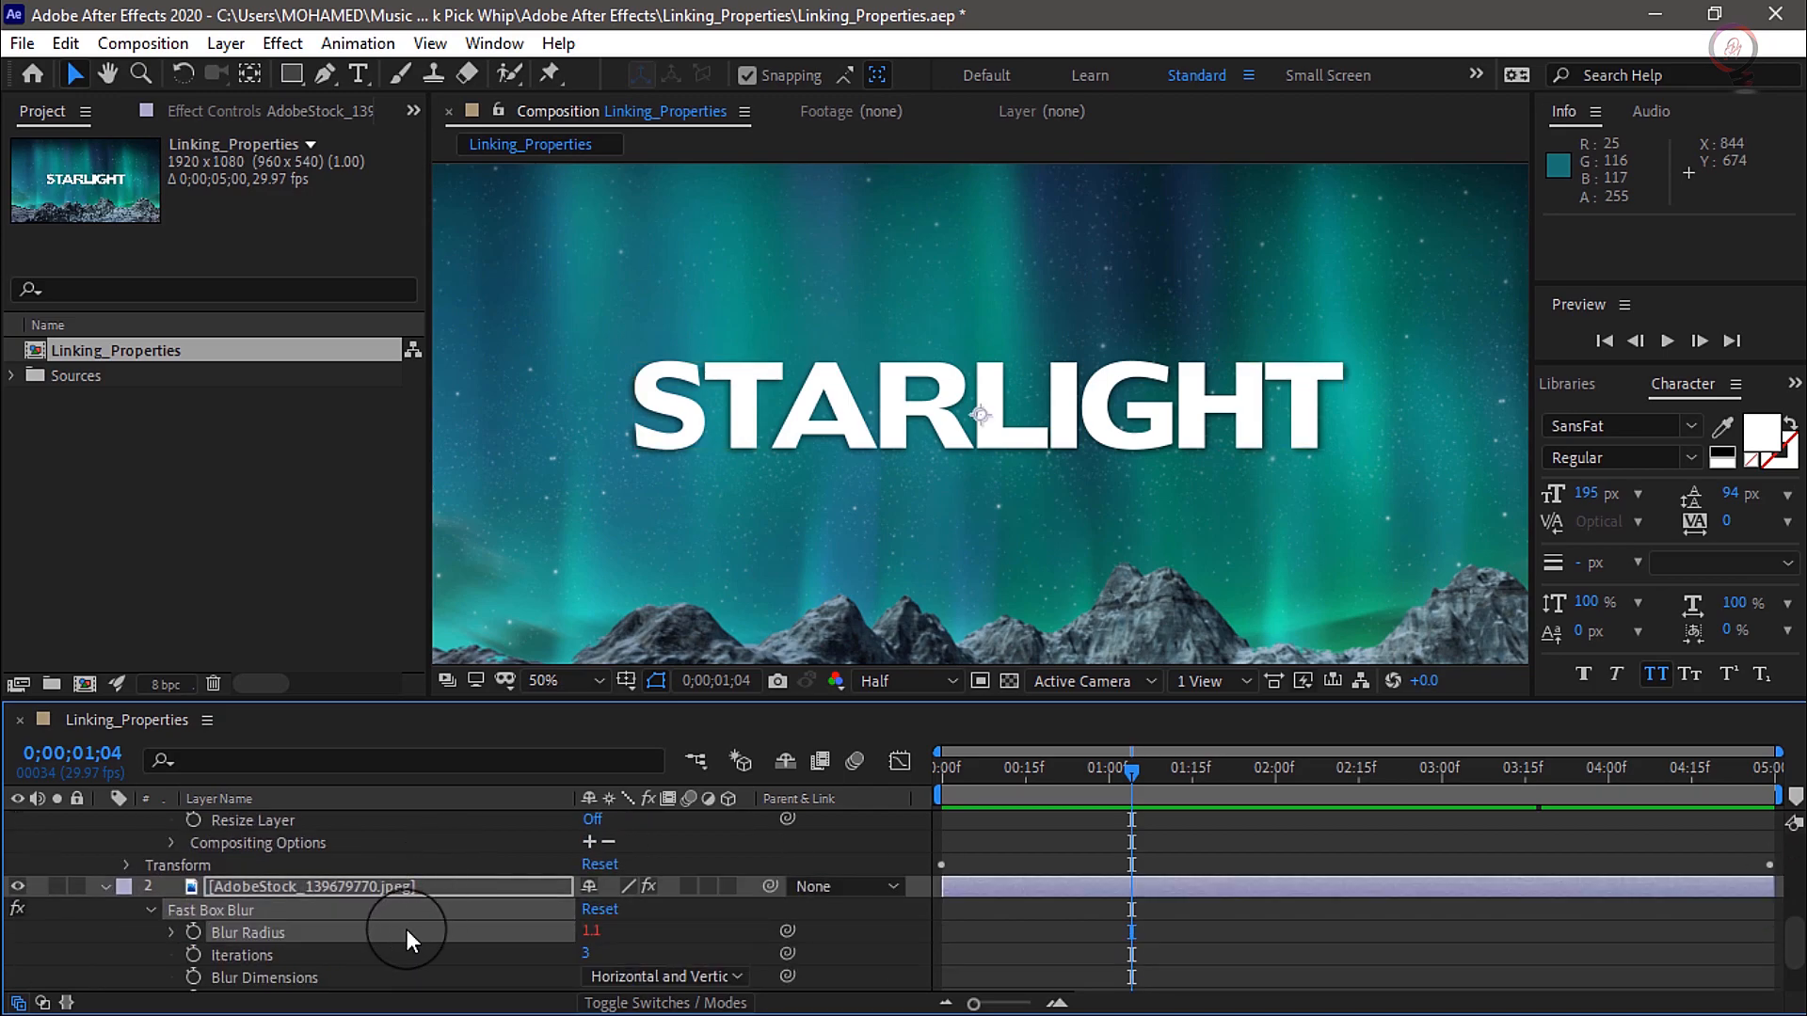
scroll(414, 929, down, 3)
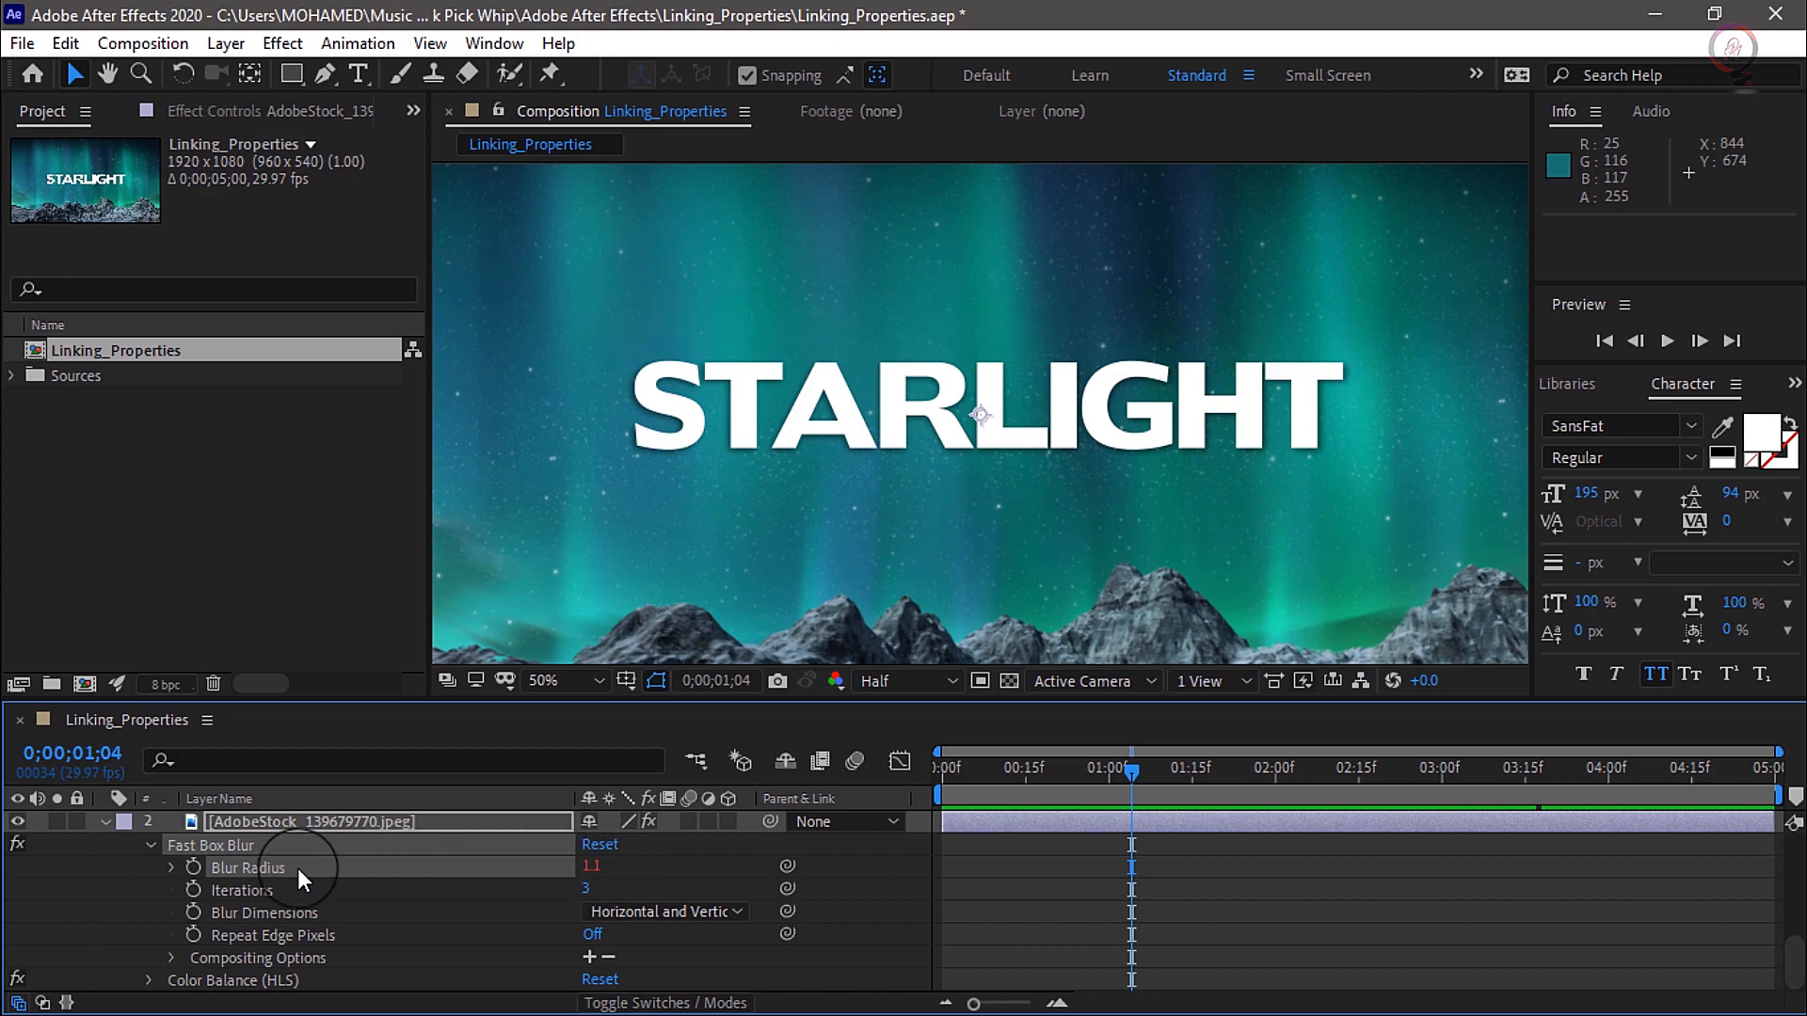
click(170, 868)
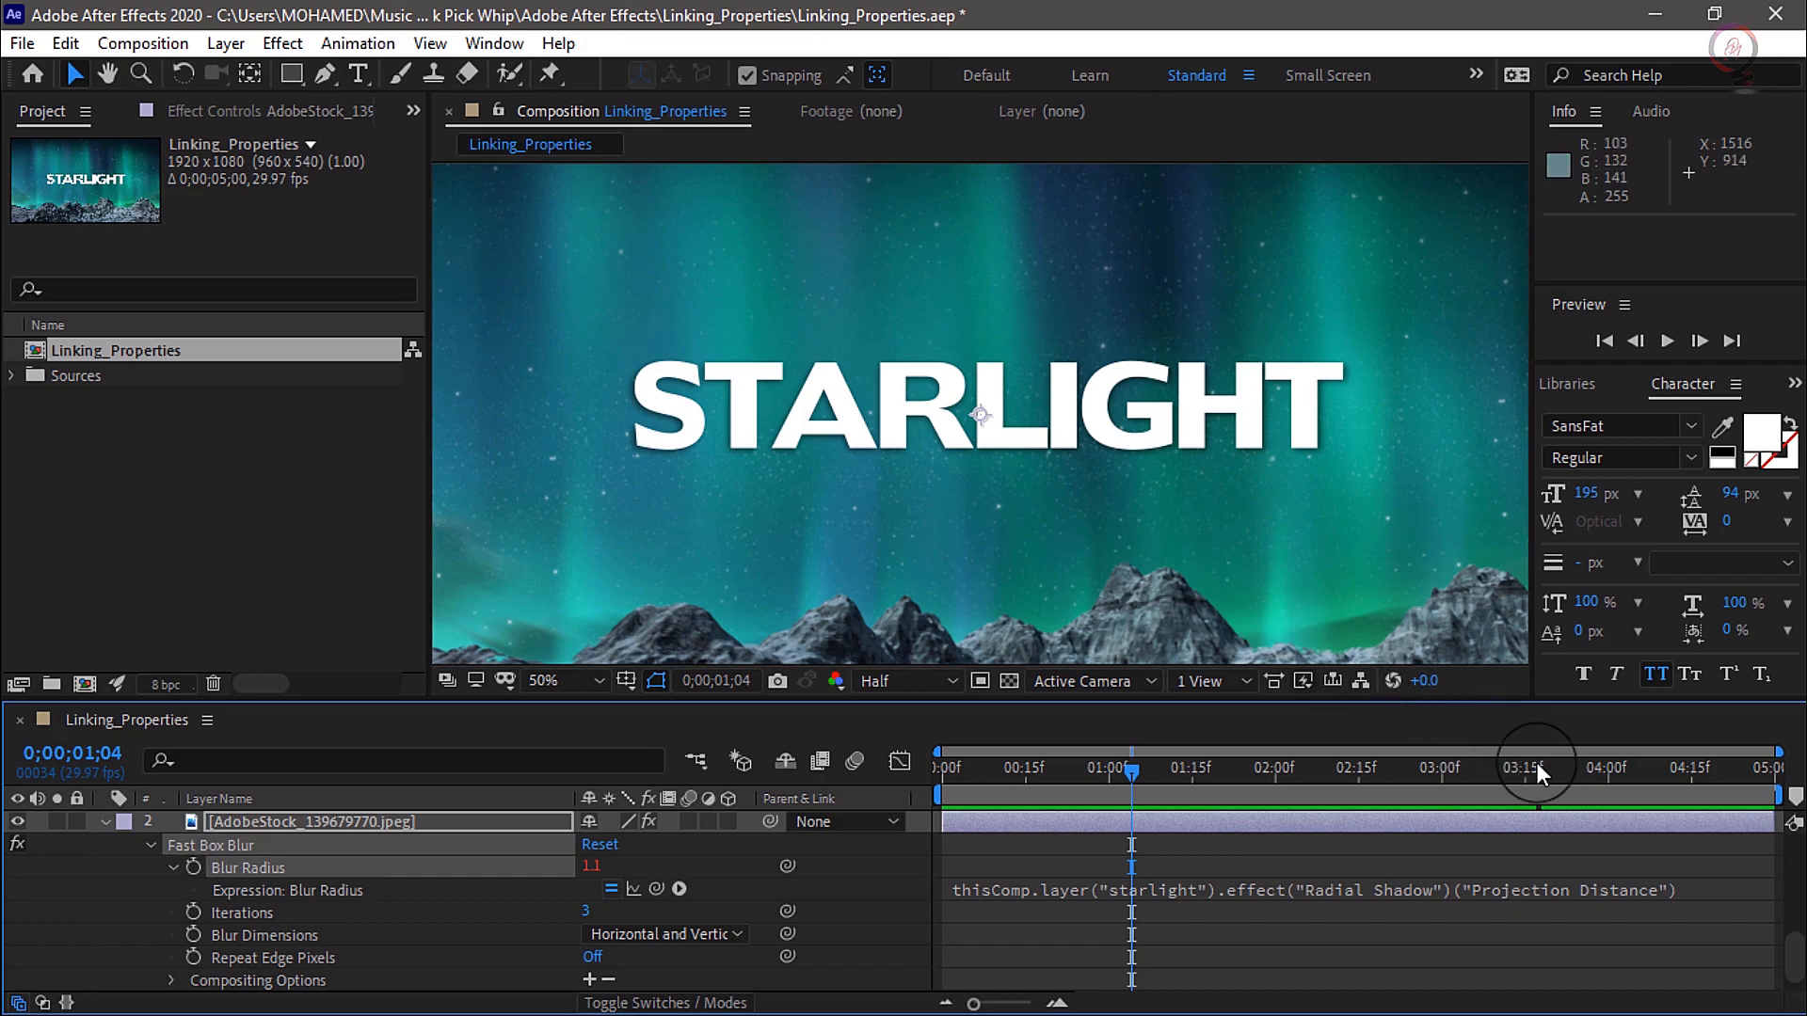
click(1690, 891)
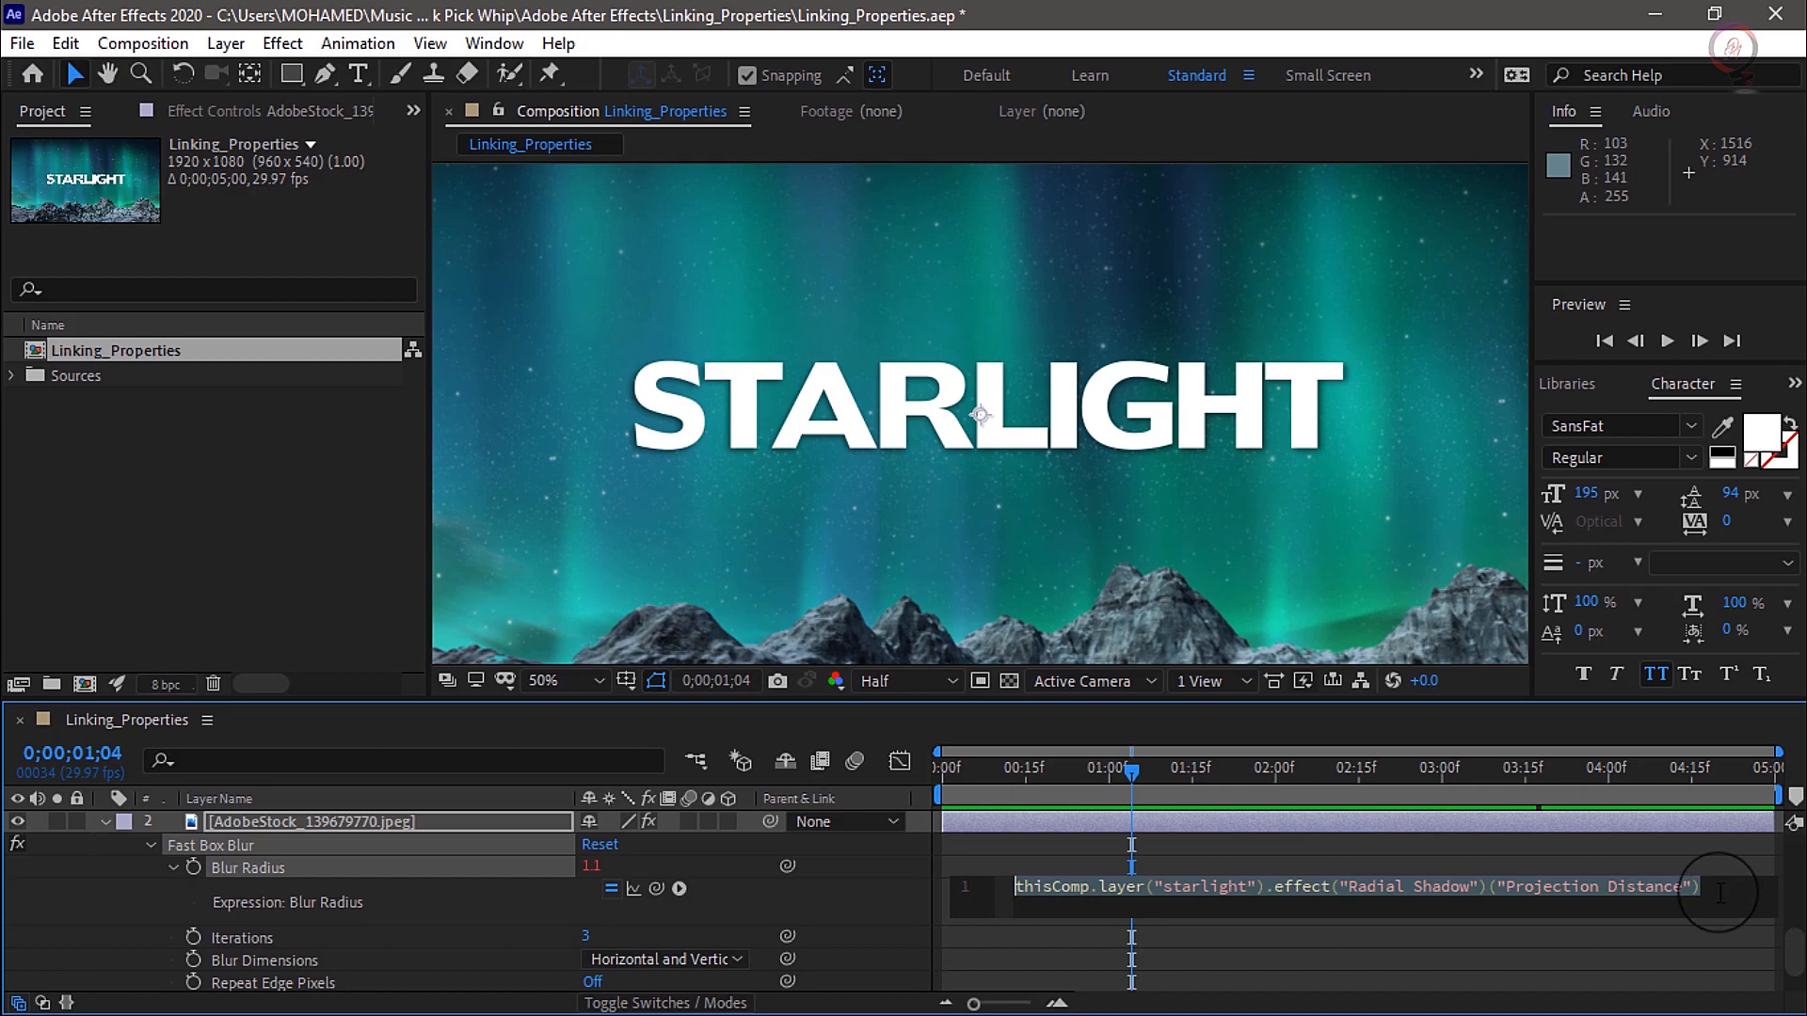
click(1716, 887)
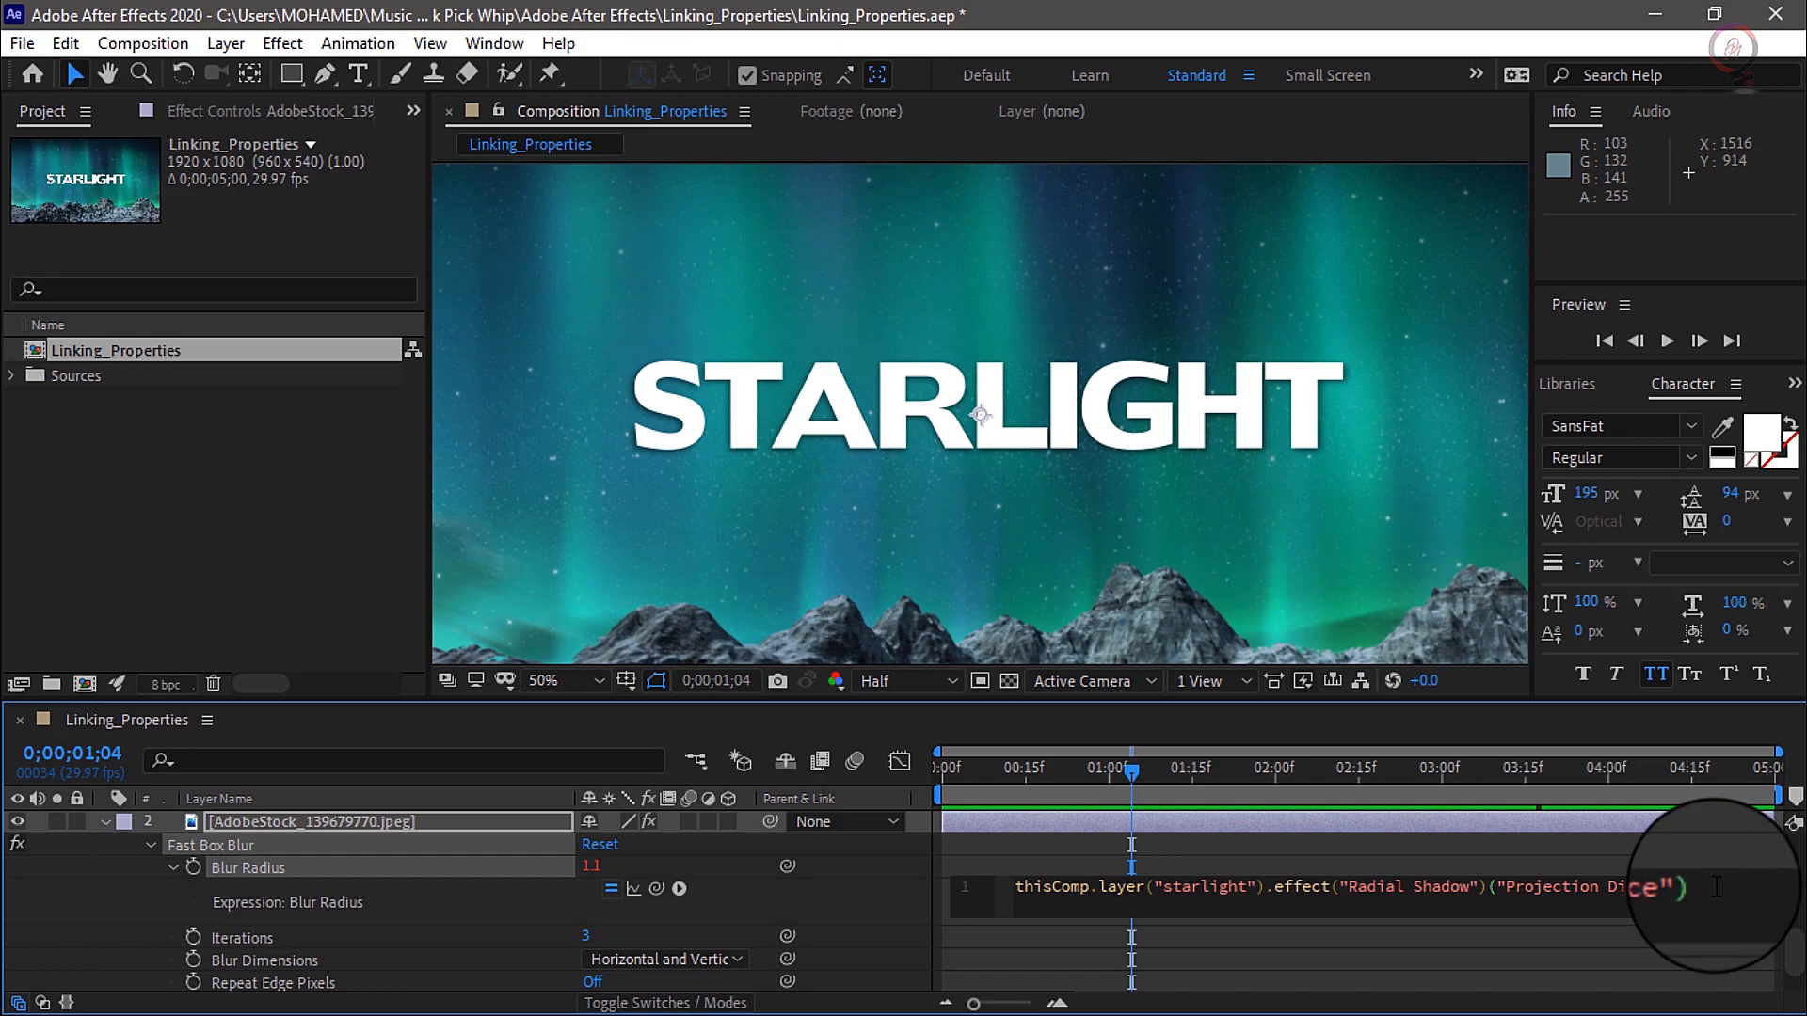
text(*)
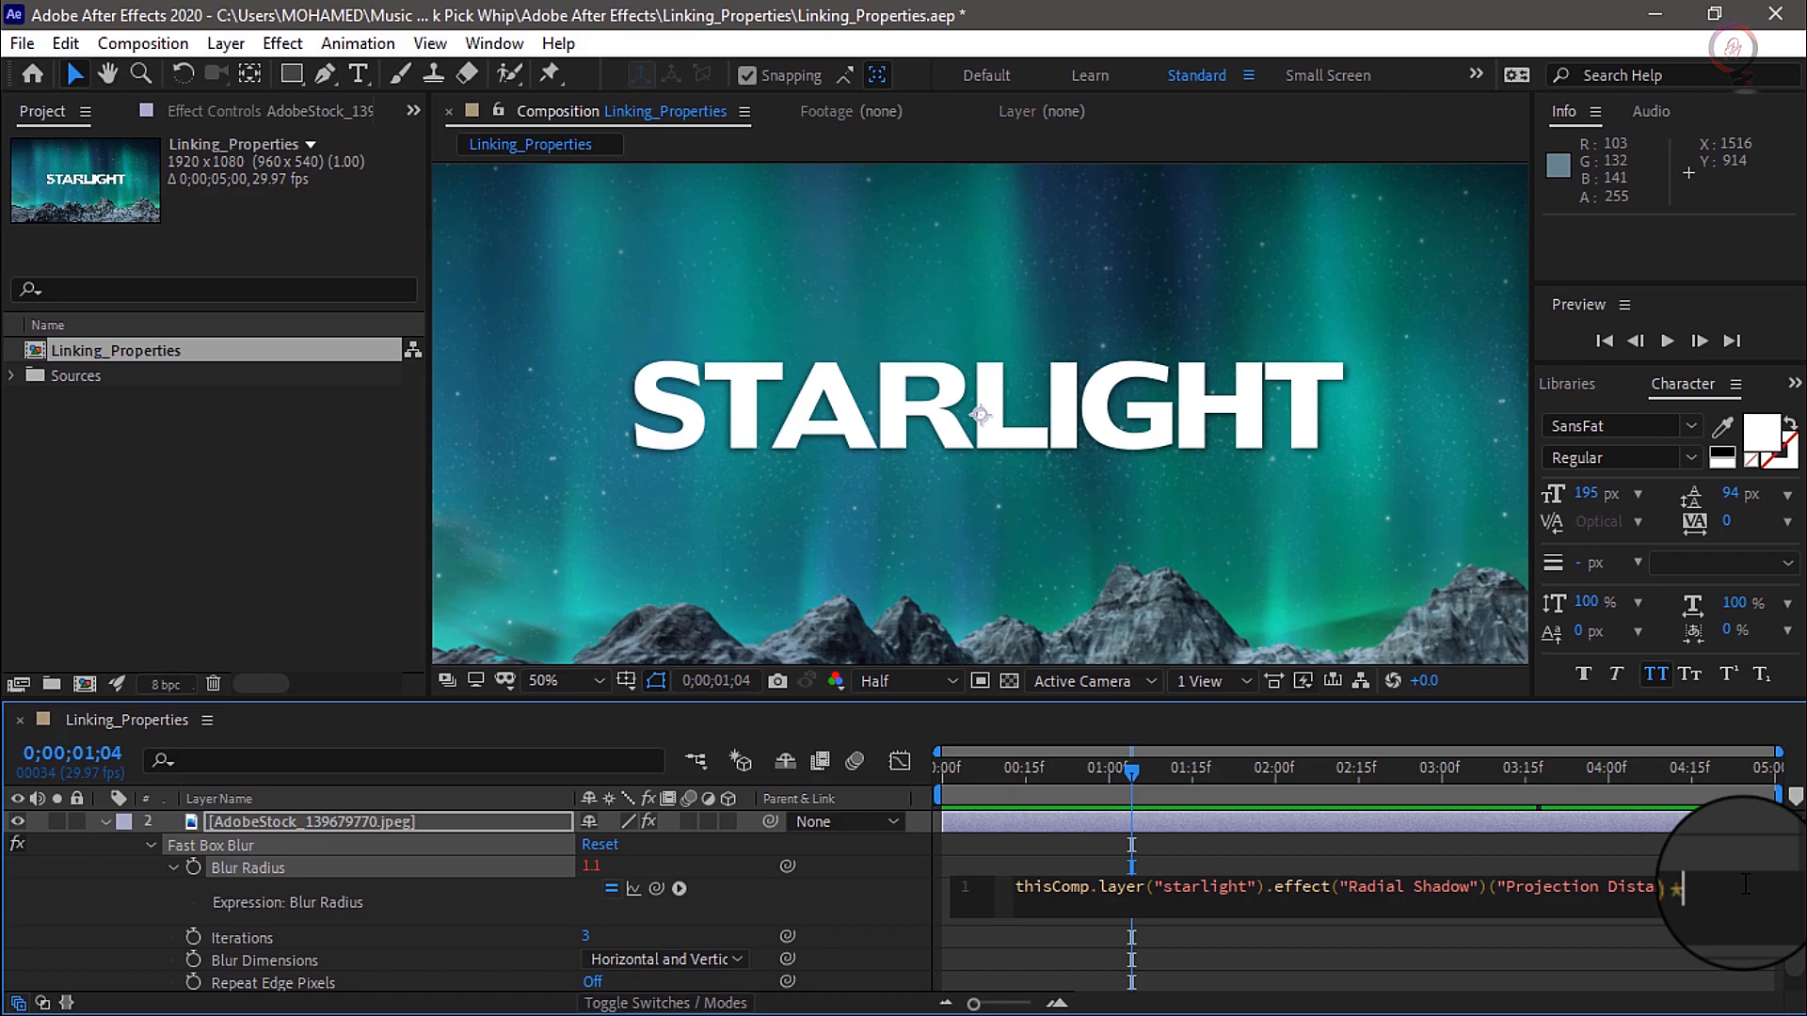
text(3)
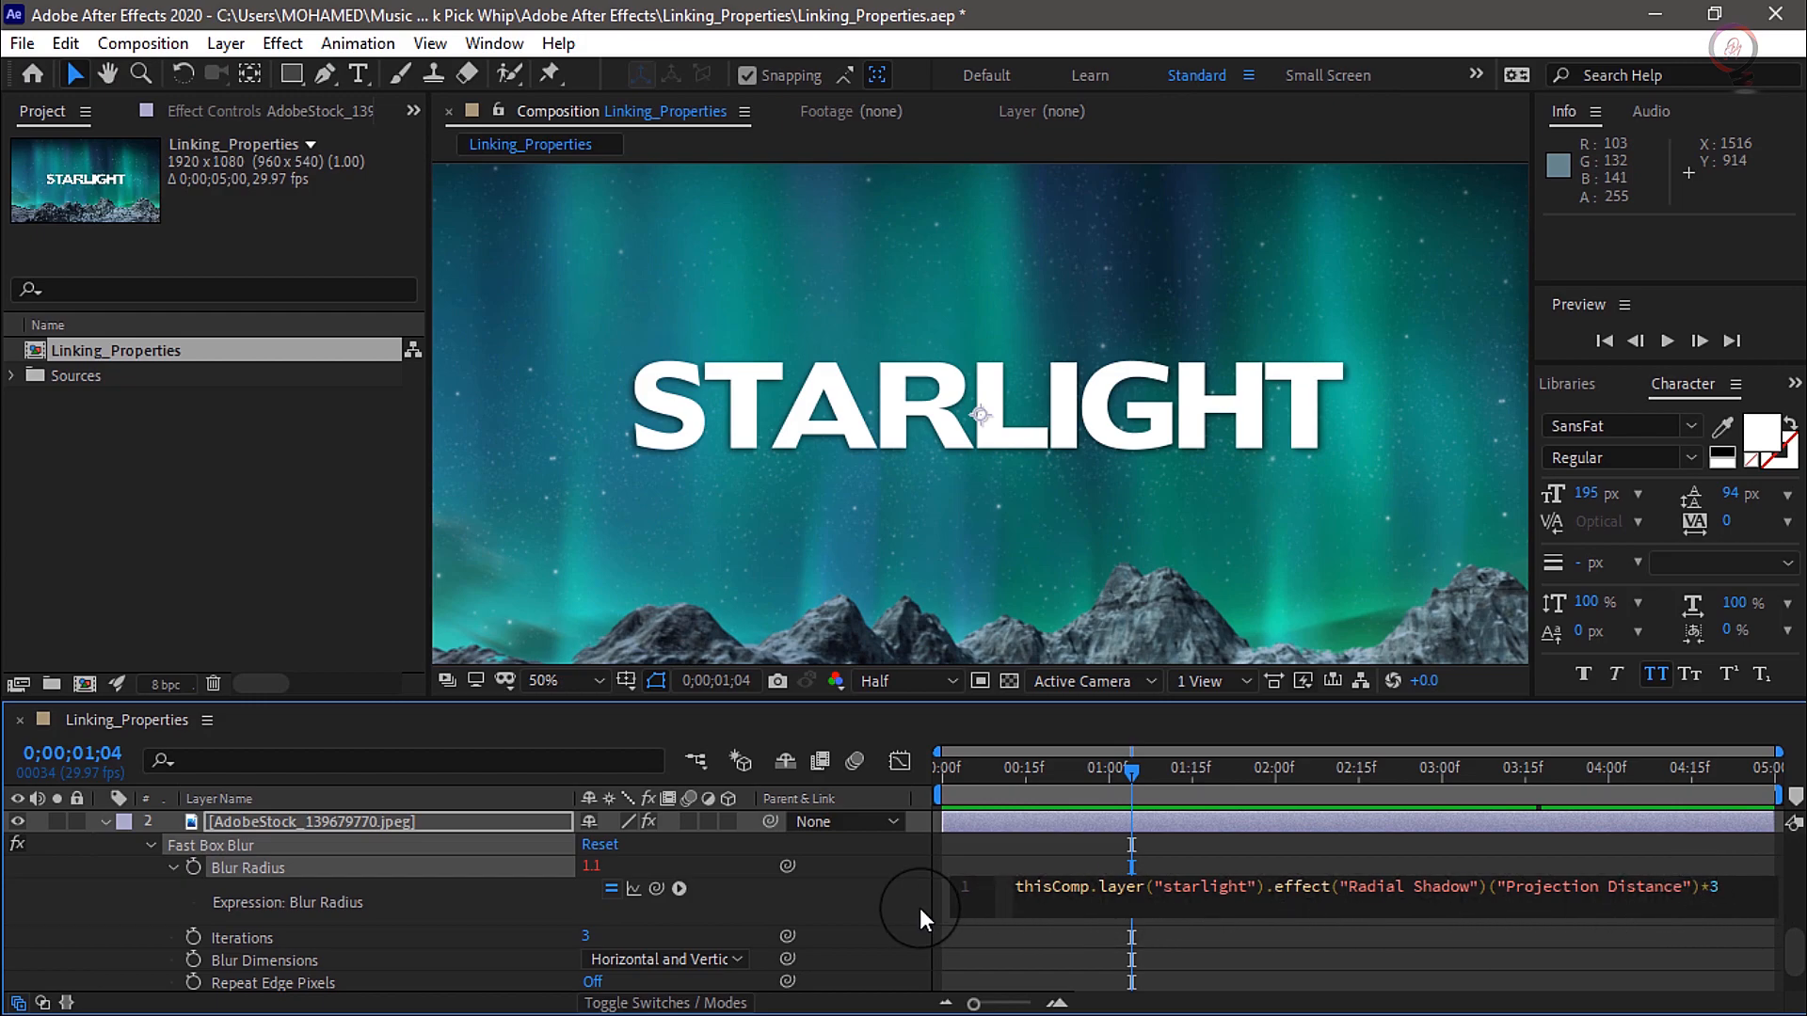
click(1338, 941)
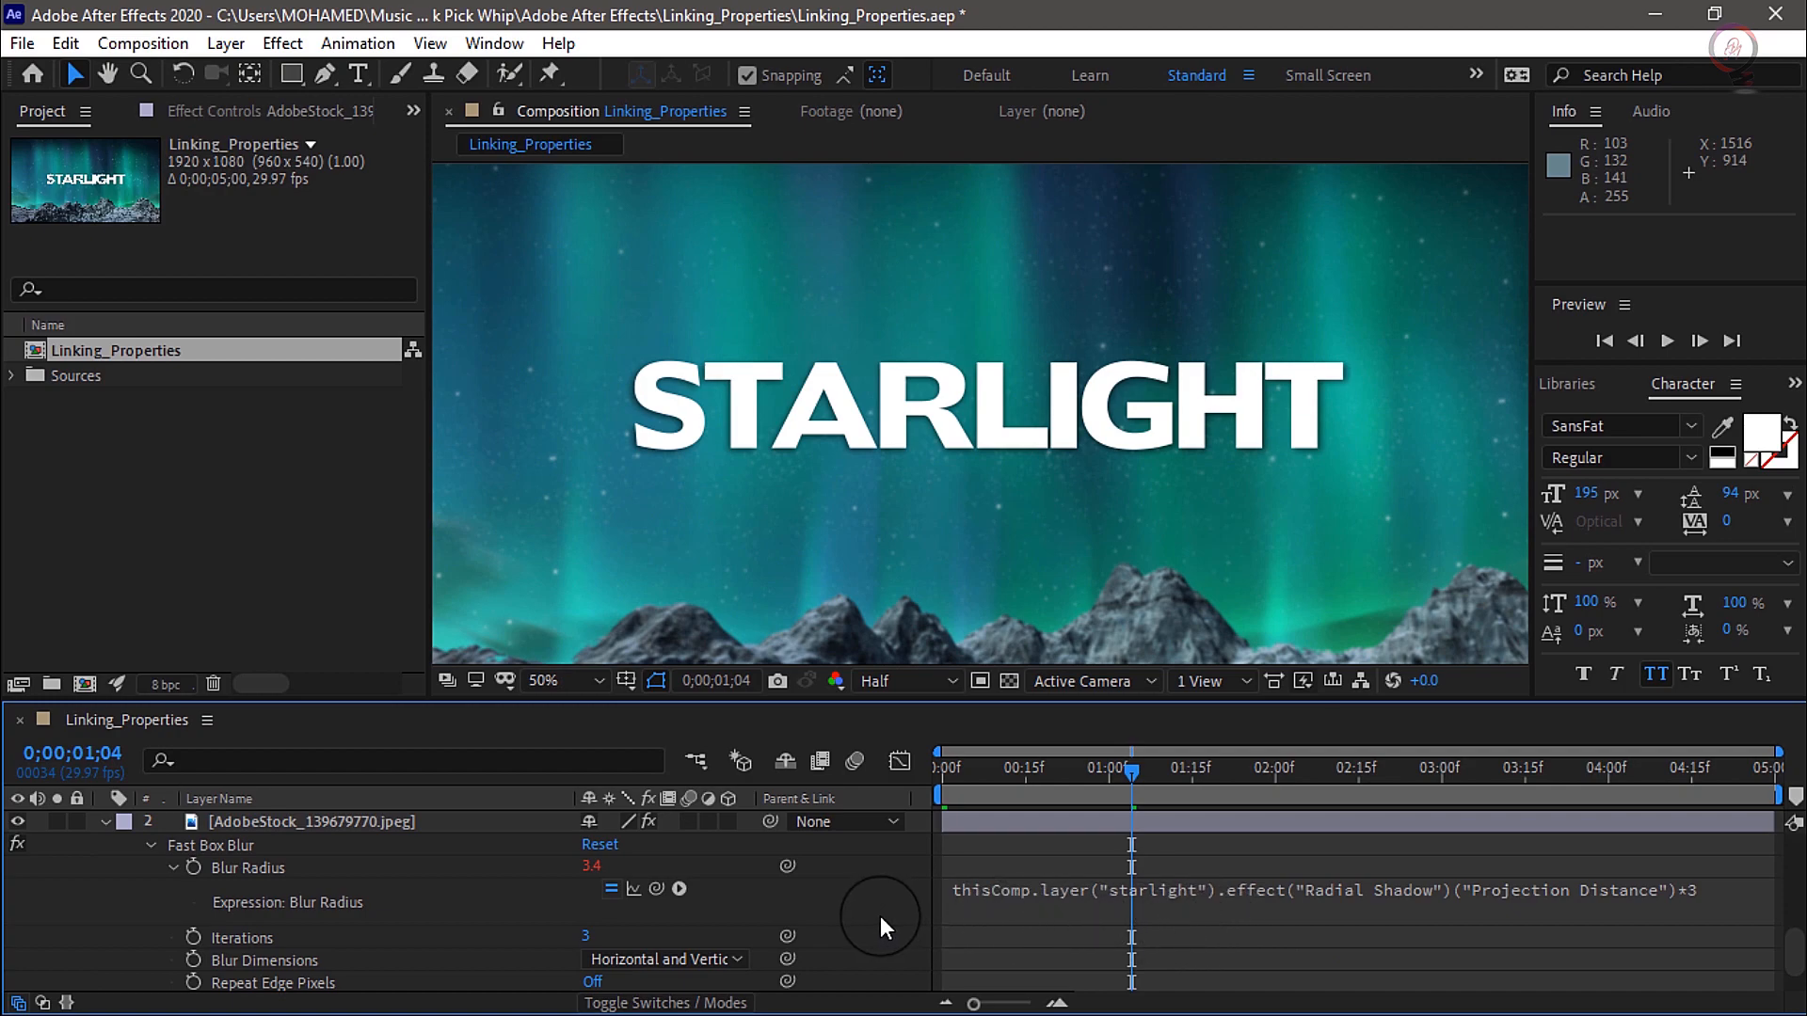
Compare Blur Radius with Projection Distance at 0;00;04;29 and preview the animation with the stronger blur
drag(1134, 777, 1772, 781)
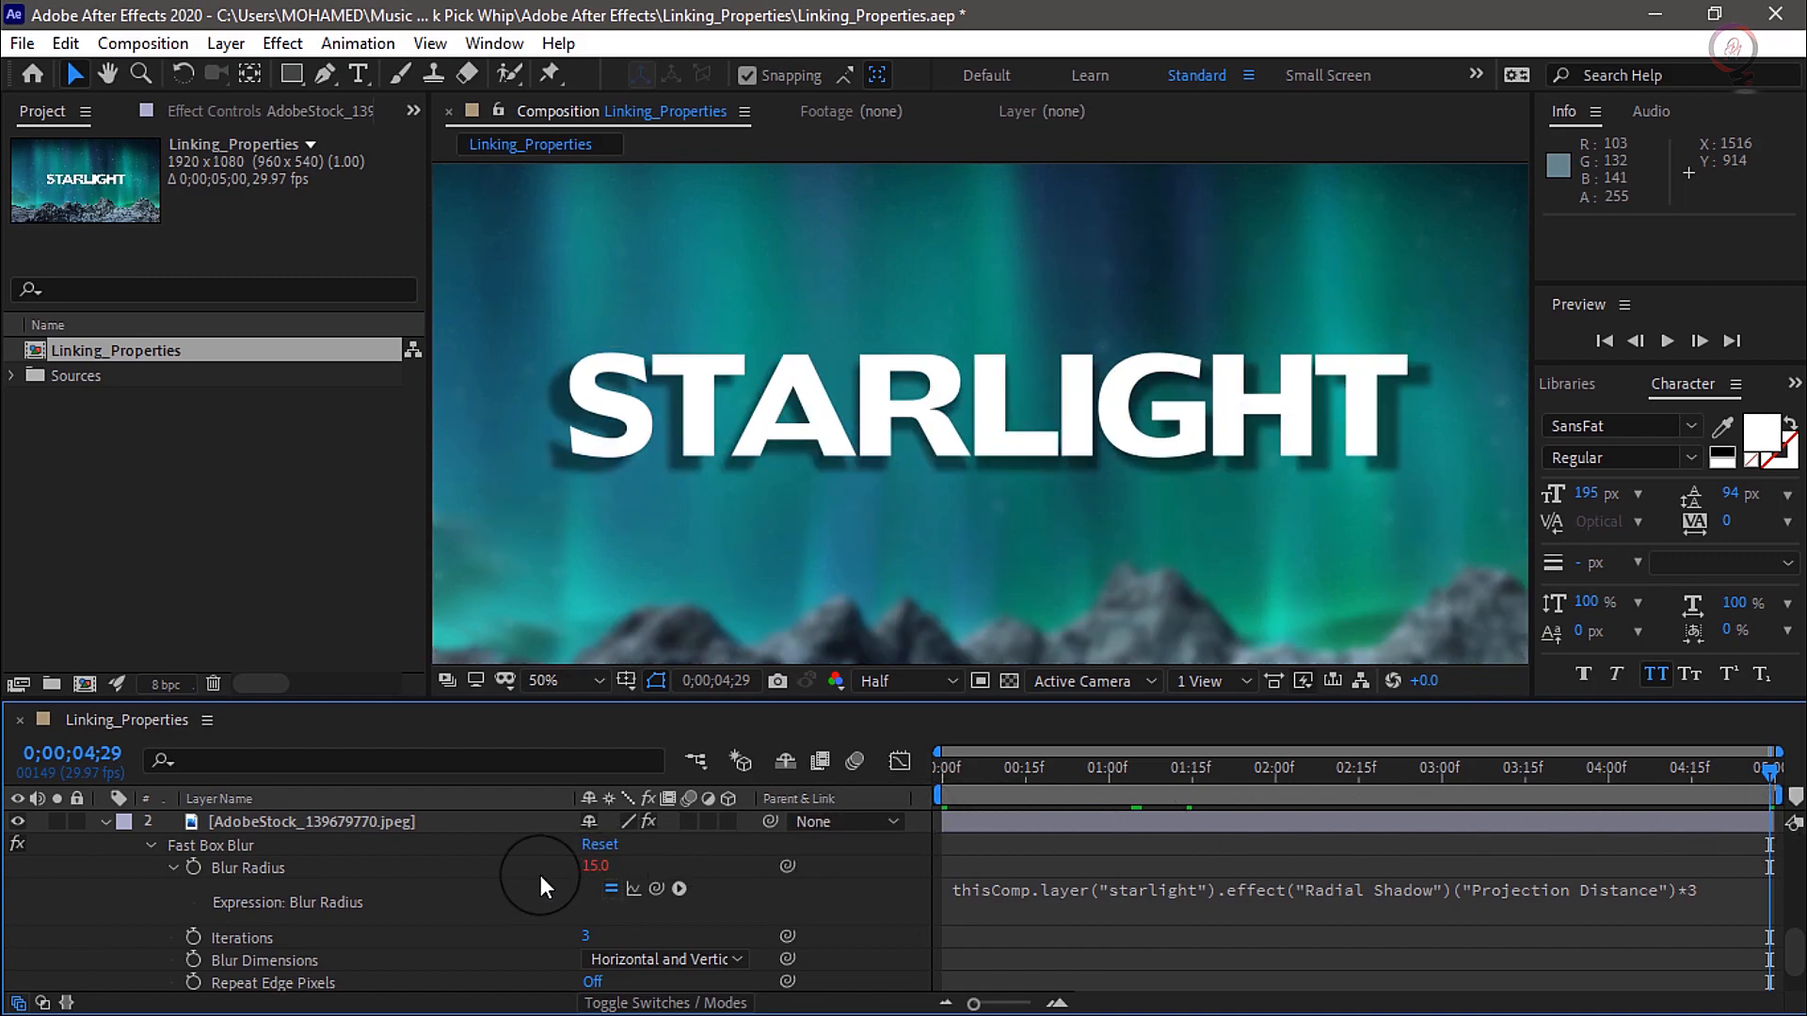
scroll(533, 900, up, 6)
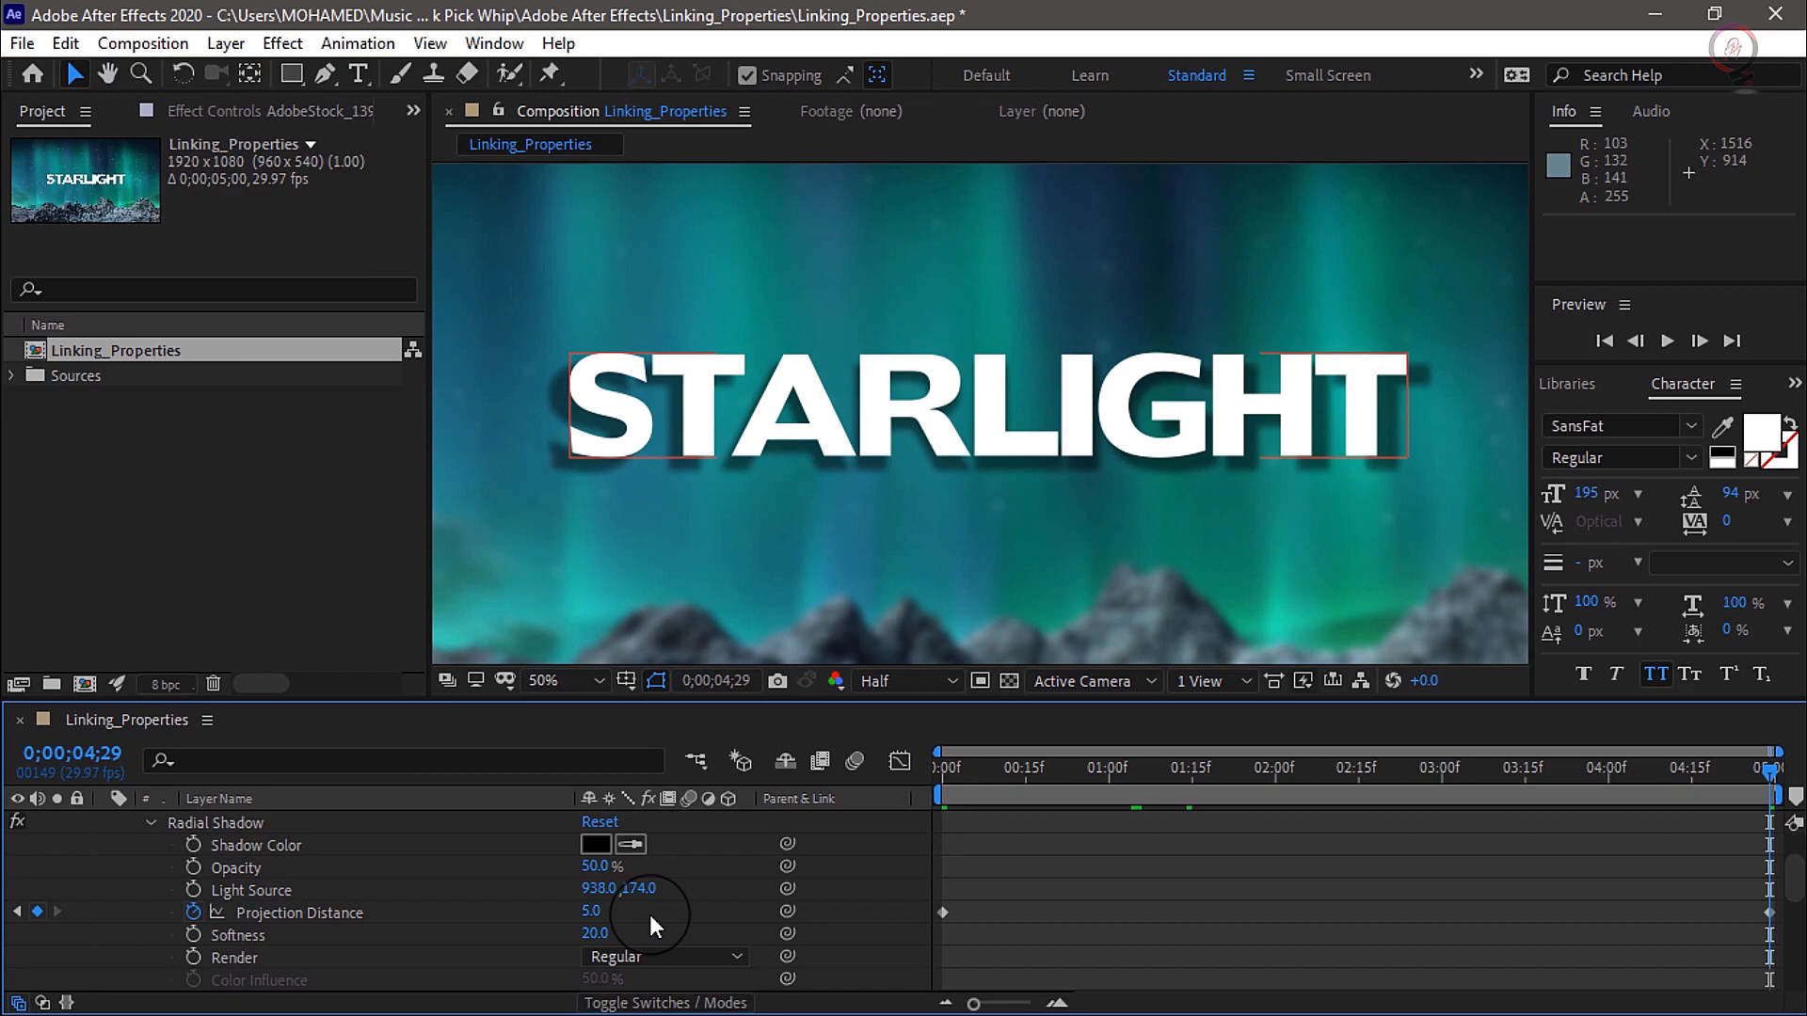
key(space)
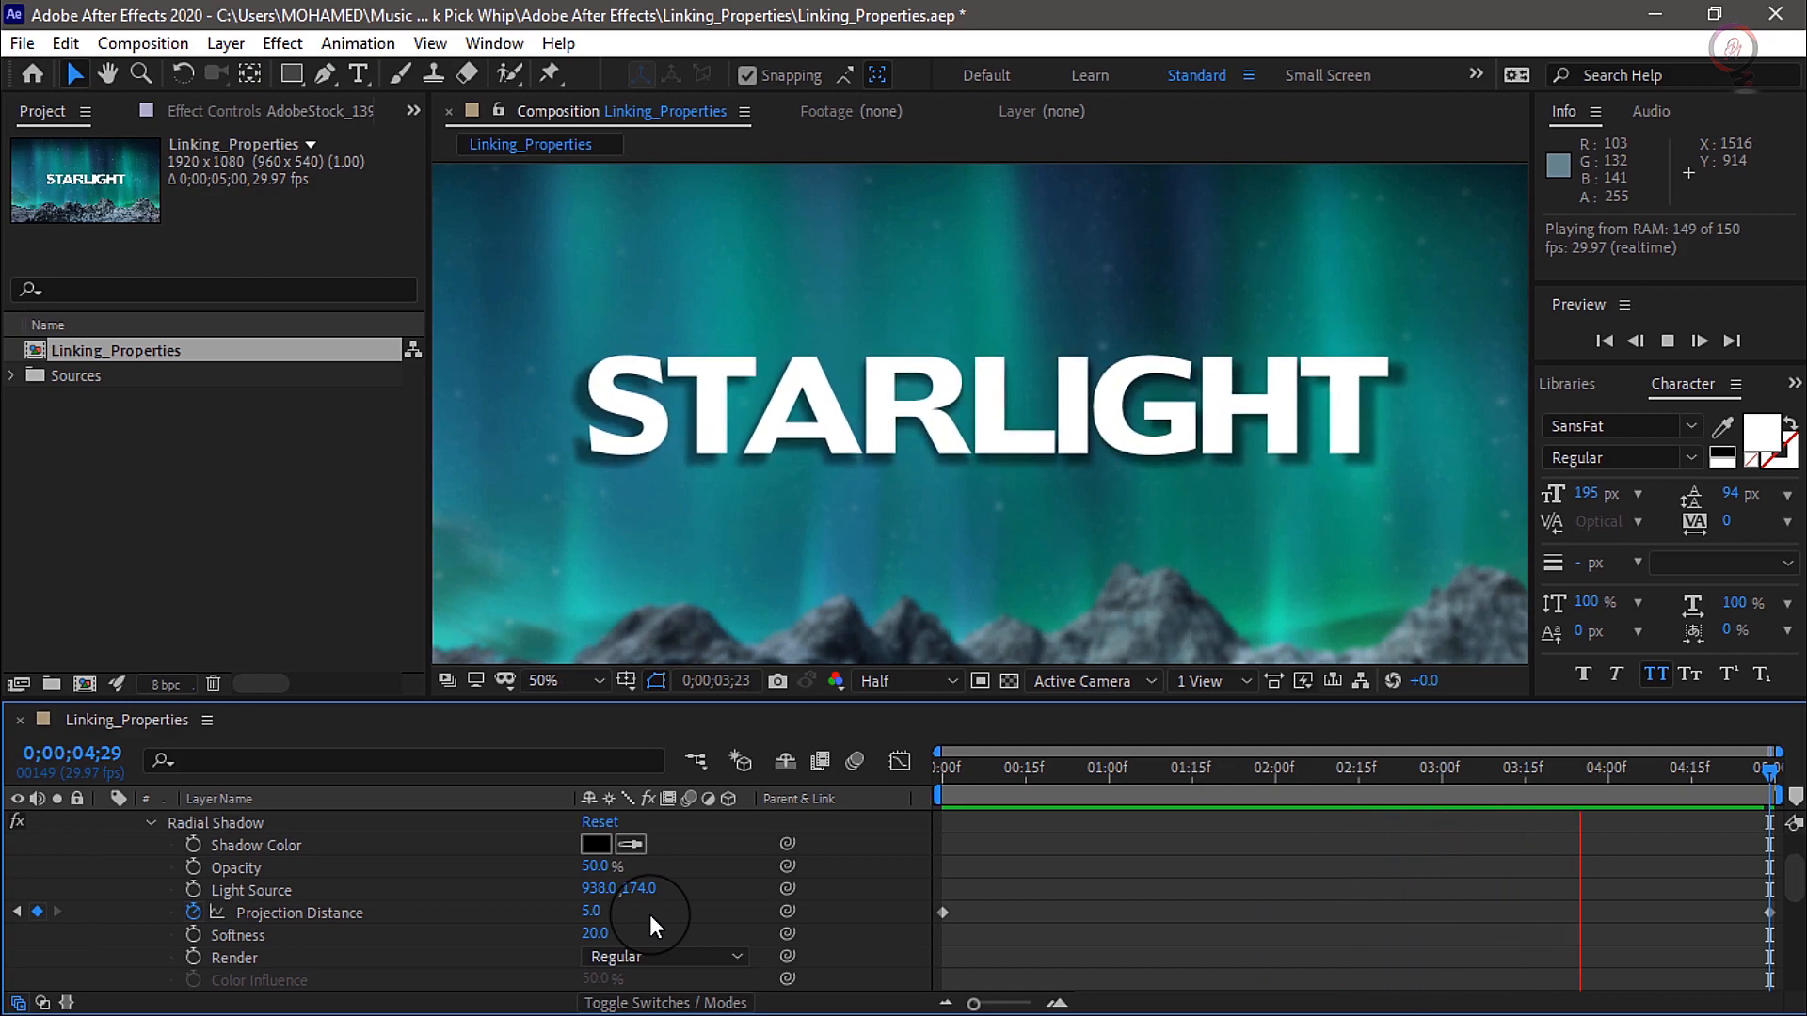
key(space)
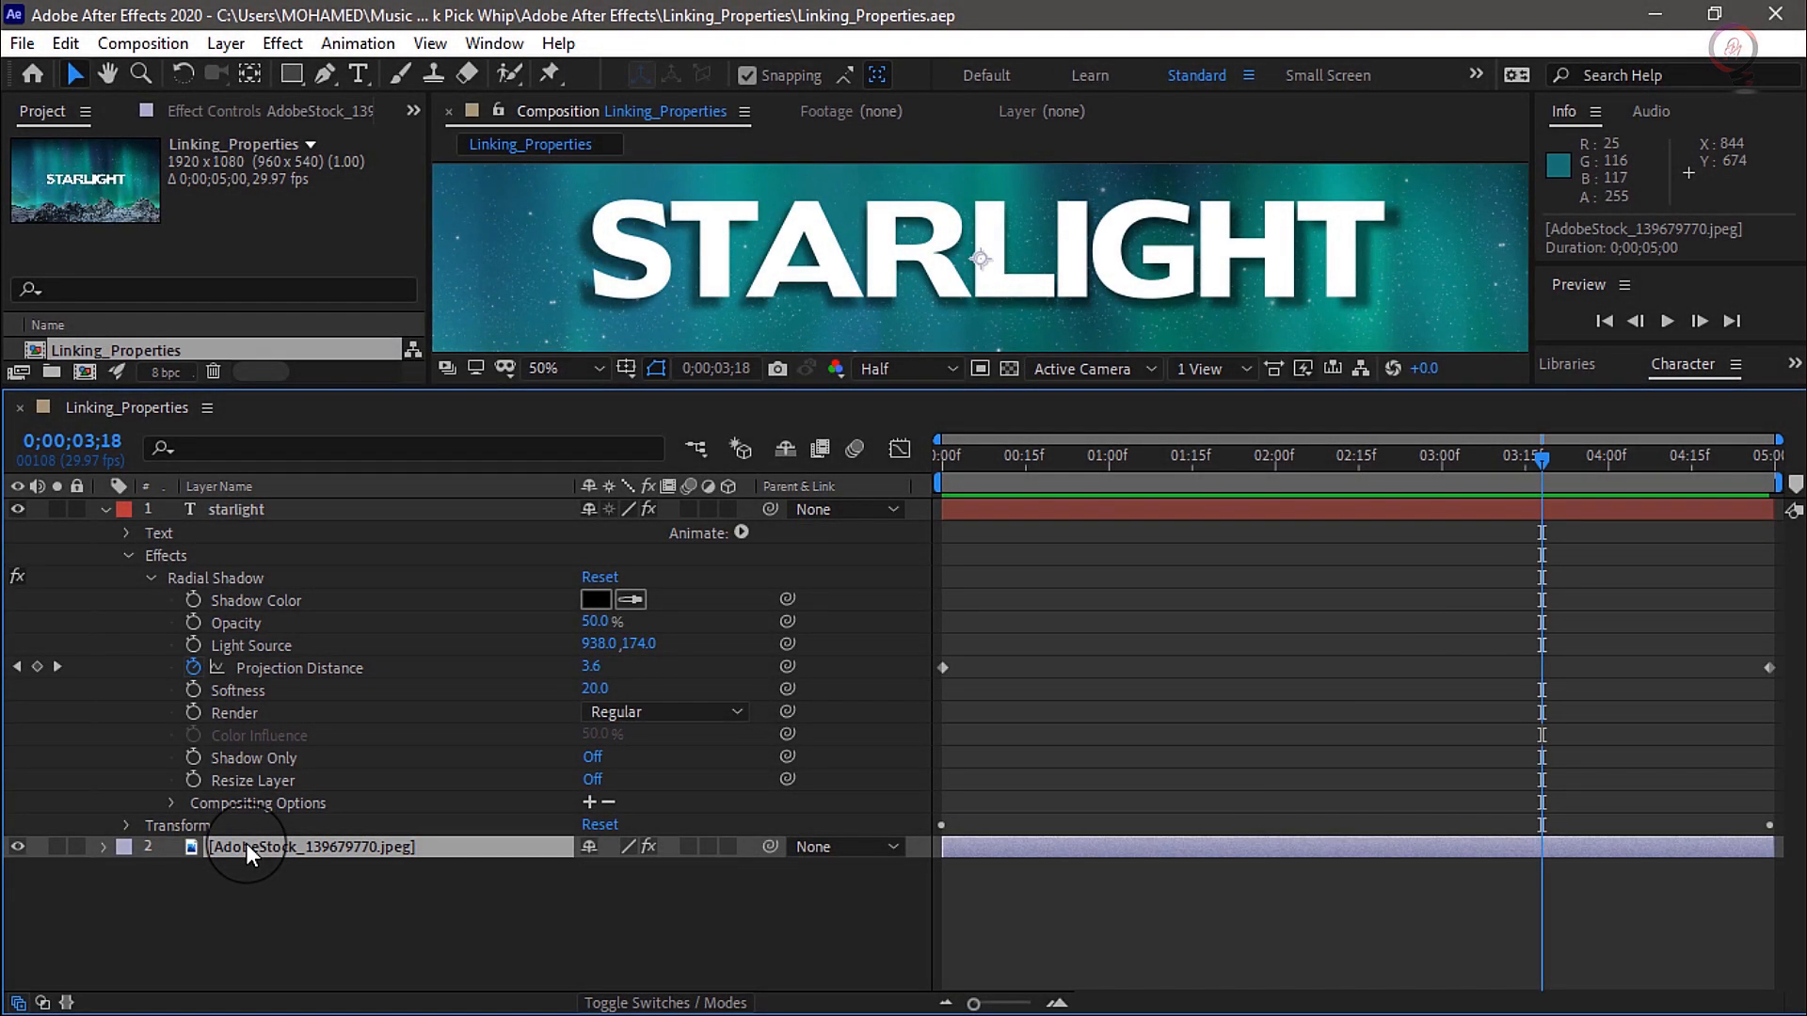
Reveal the background image layer's effects and link its Fast Box Blur Blur Radius to the starlight layer's Radial Shadow Projection Distance with the pick whip
key(e)
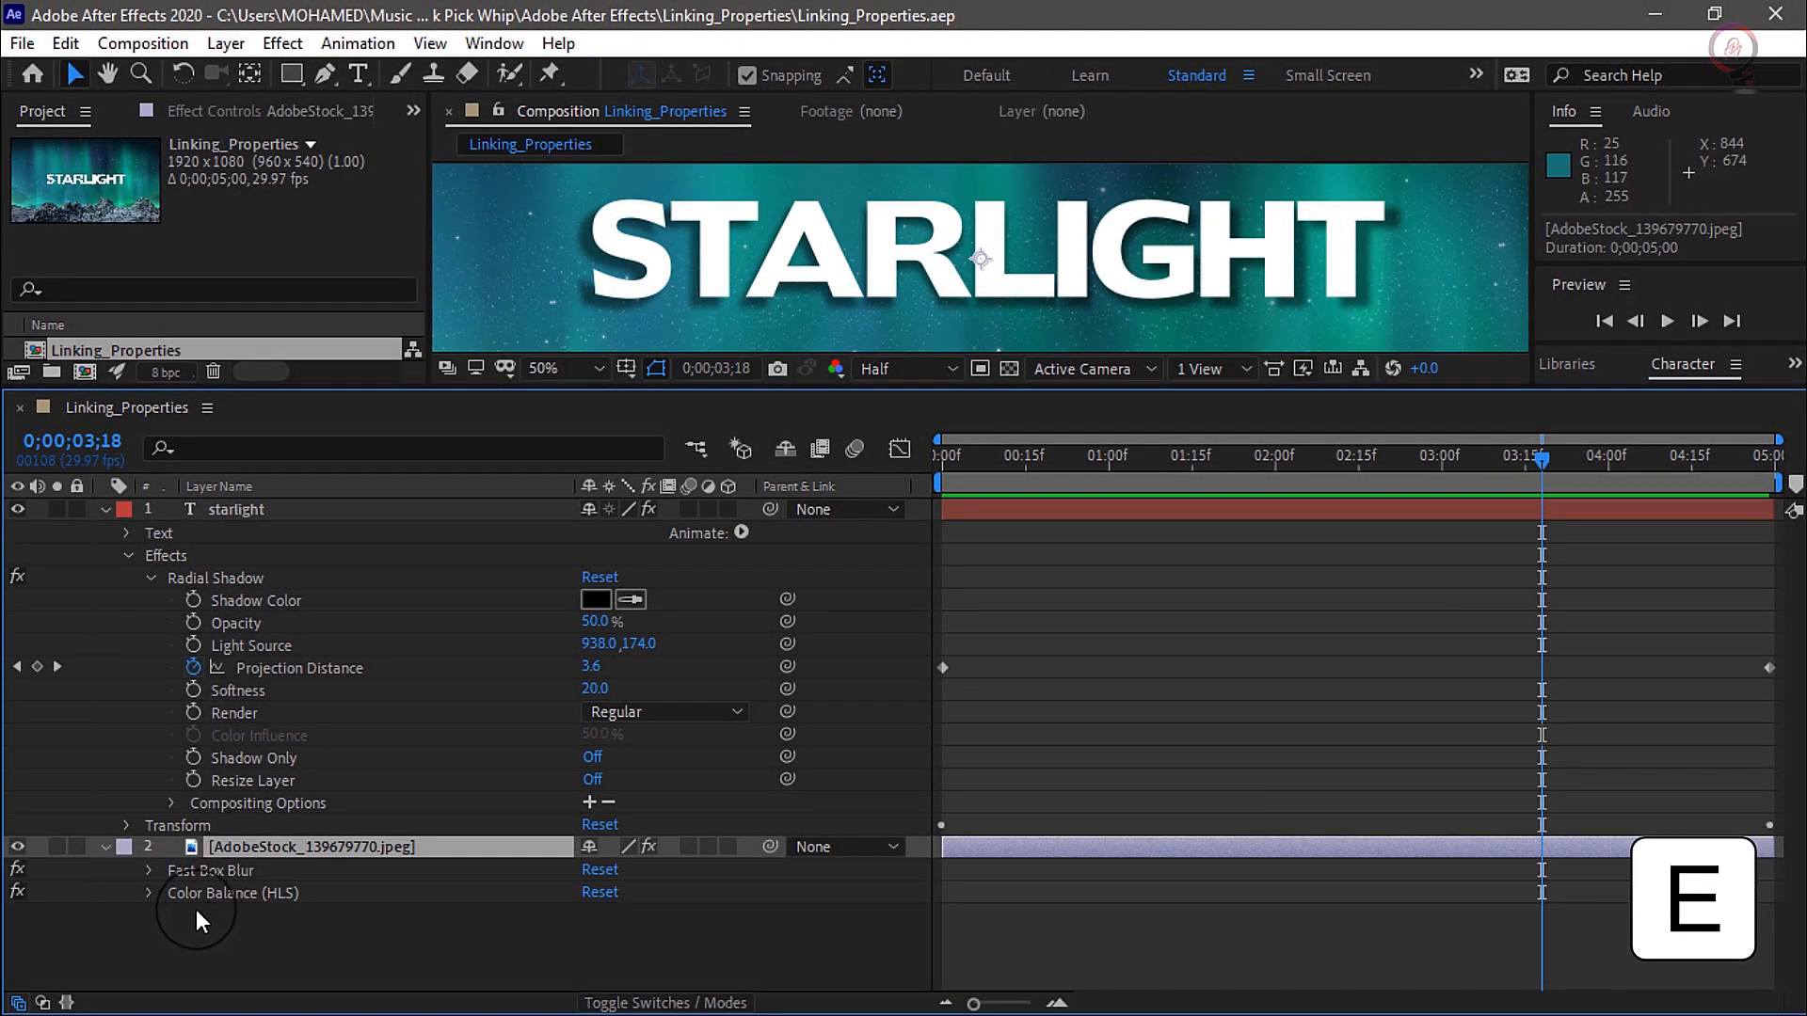
click(150, 869)
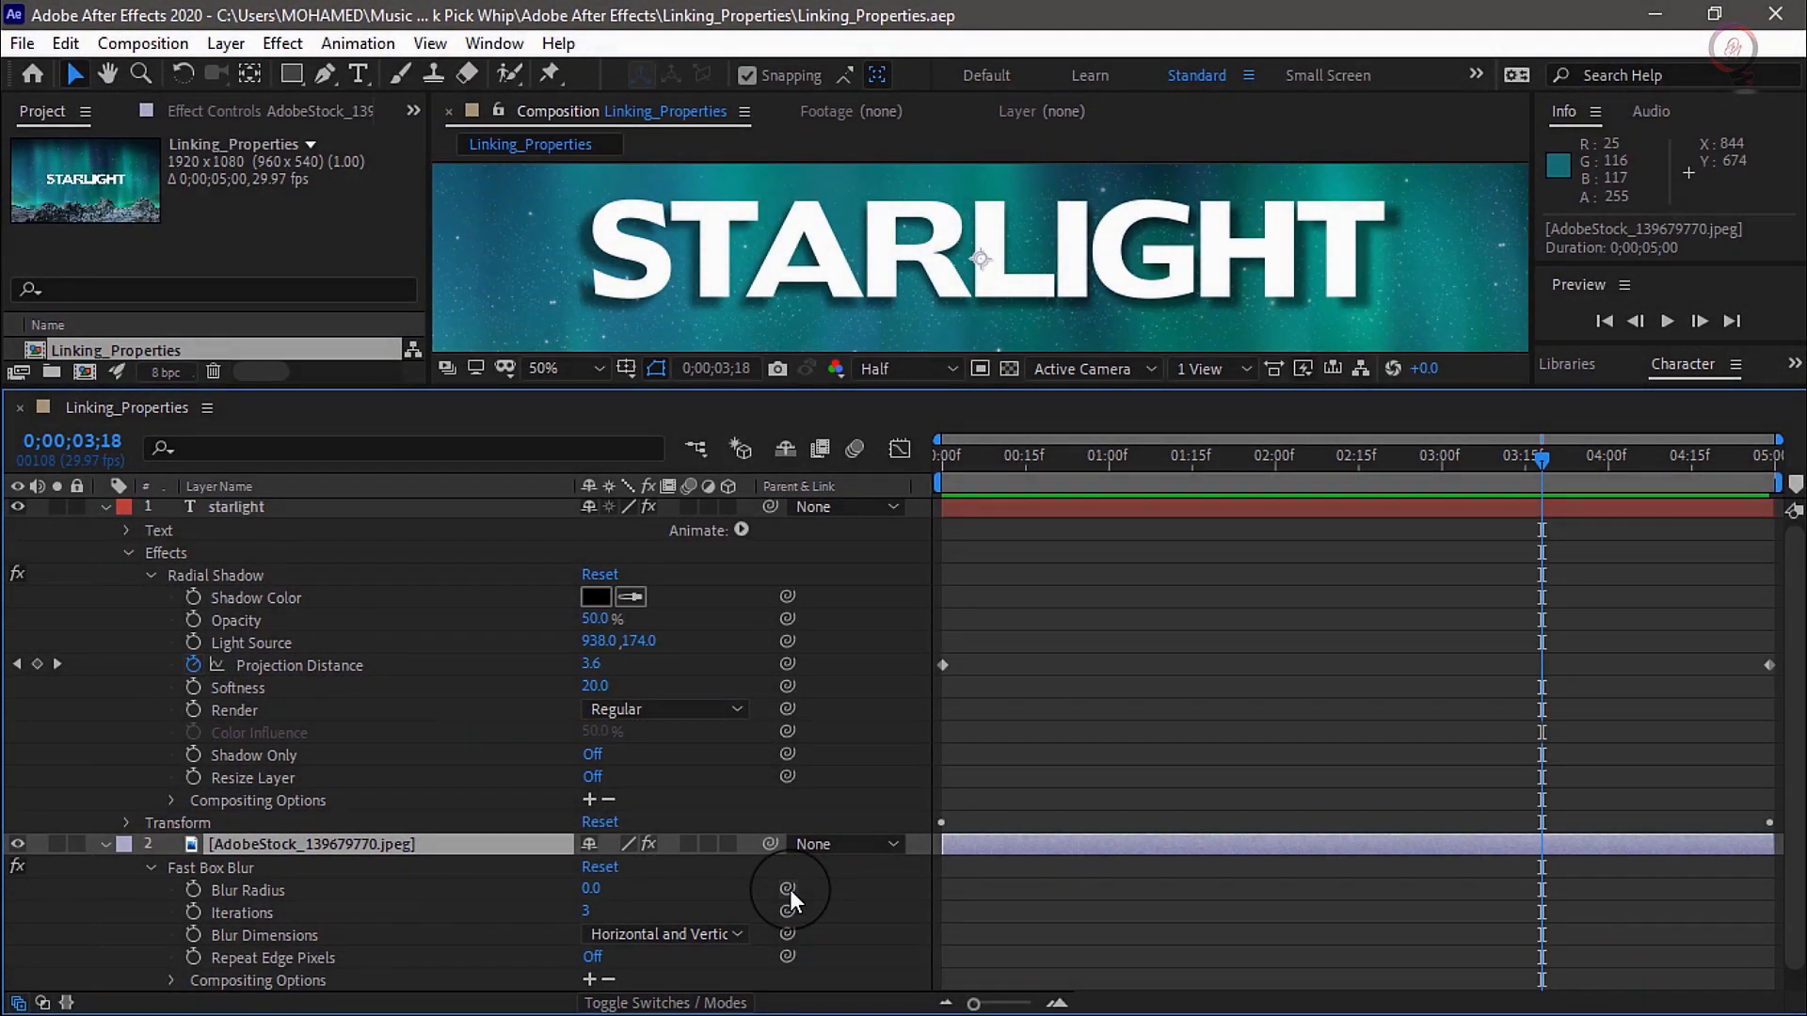
drag(788, 888, 371, 664)
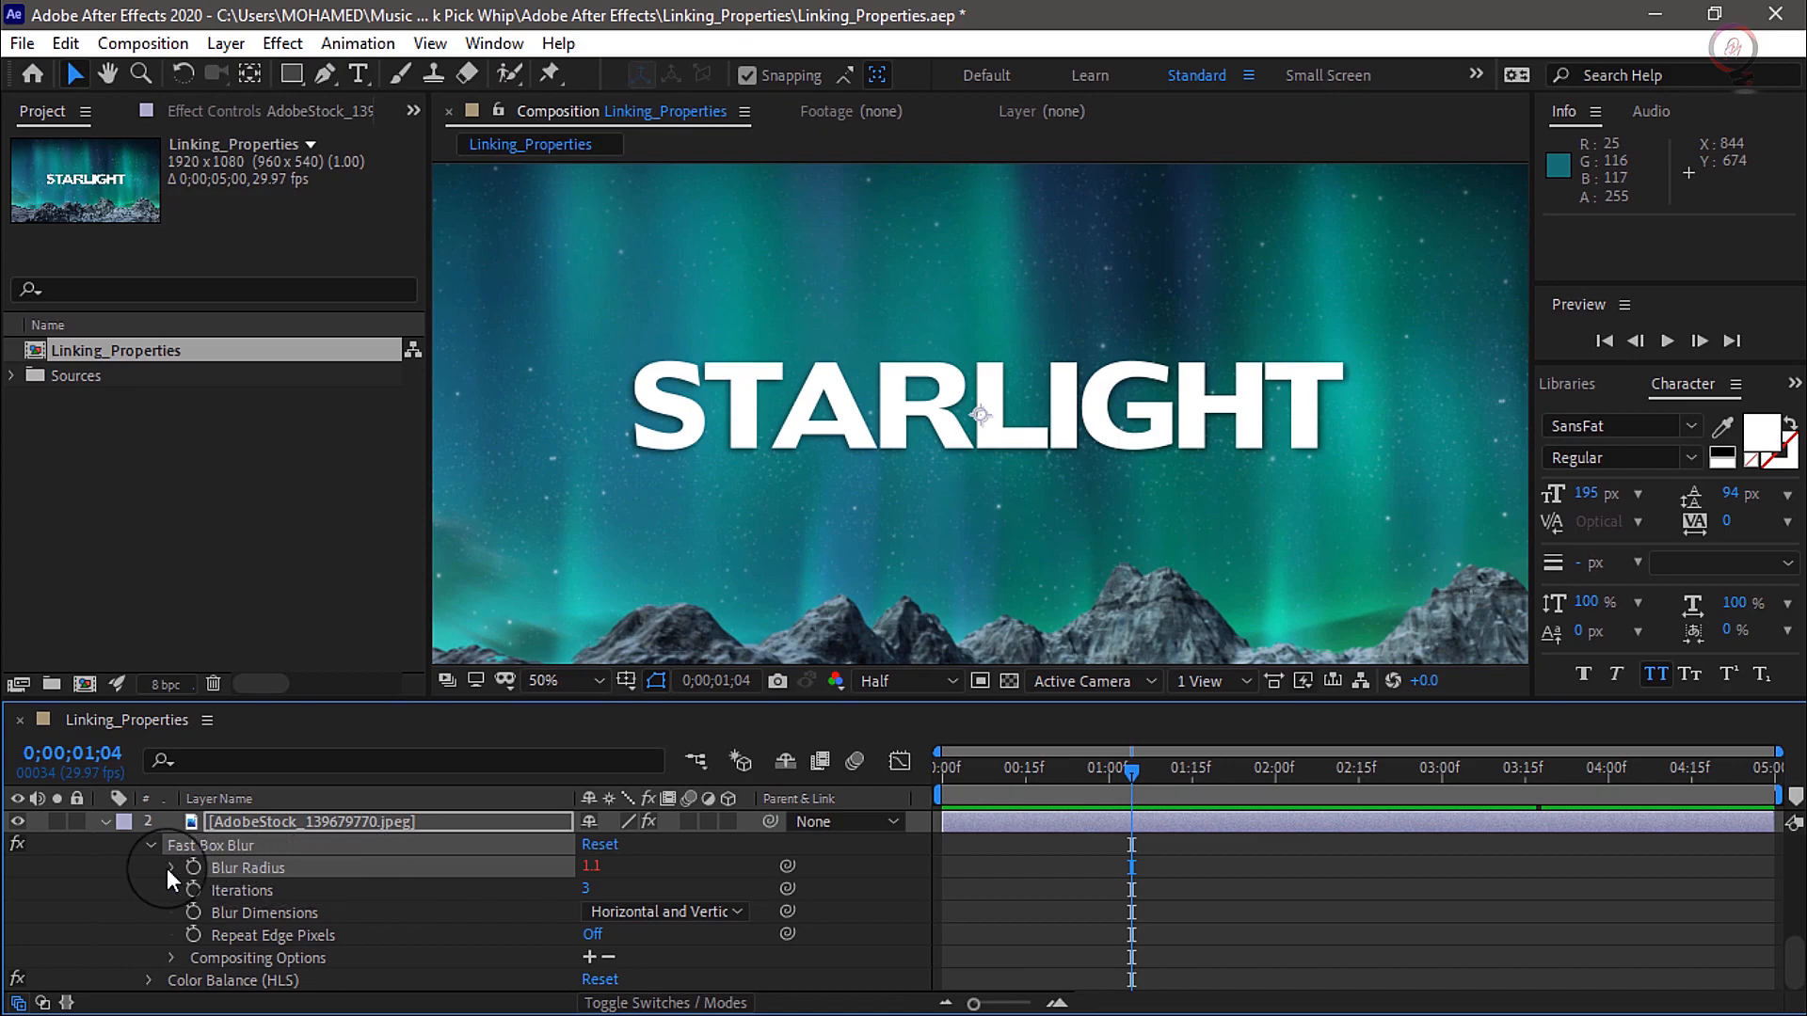
Reveal the background layer's Blur Radius expression and append *3 to multiply the linked Projection Distance by three
click(169, 867)
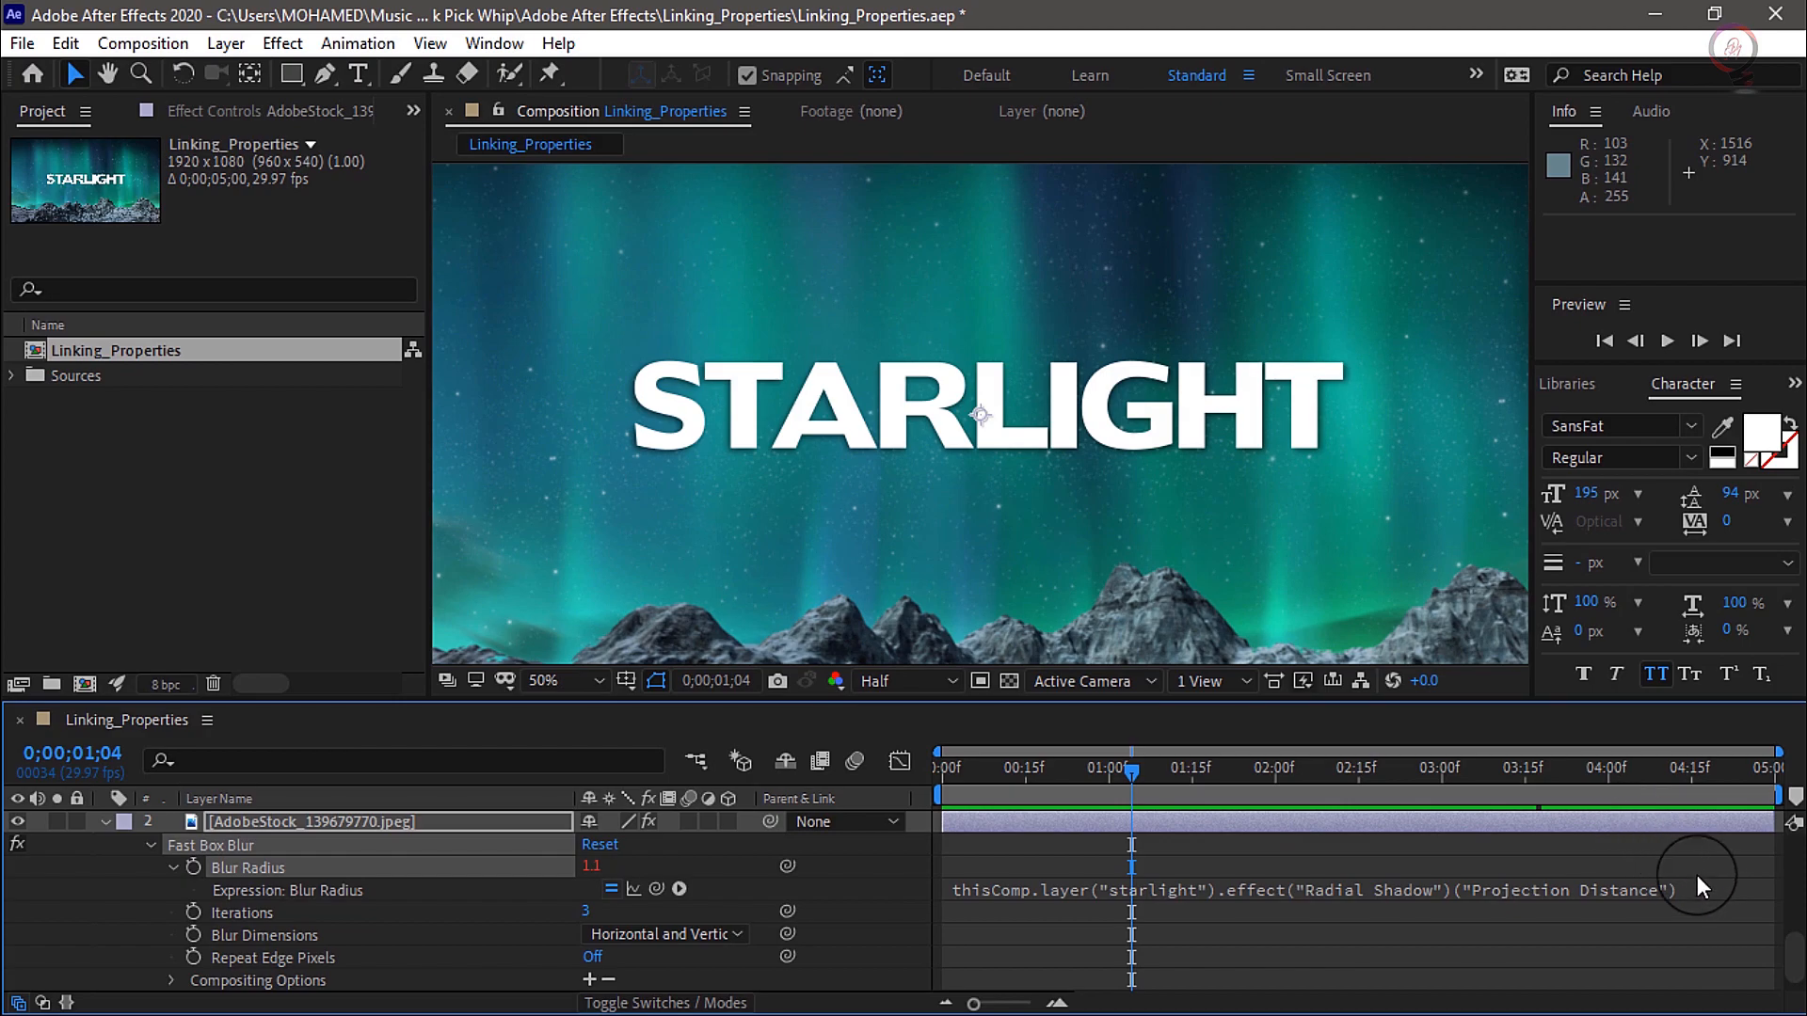
click(1688, 888)
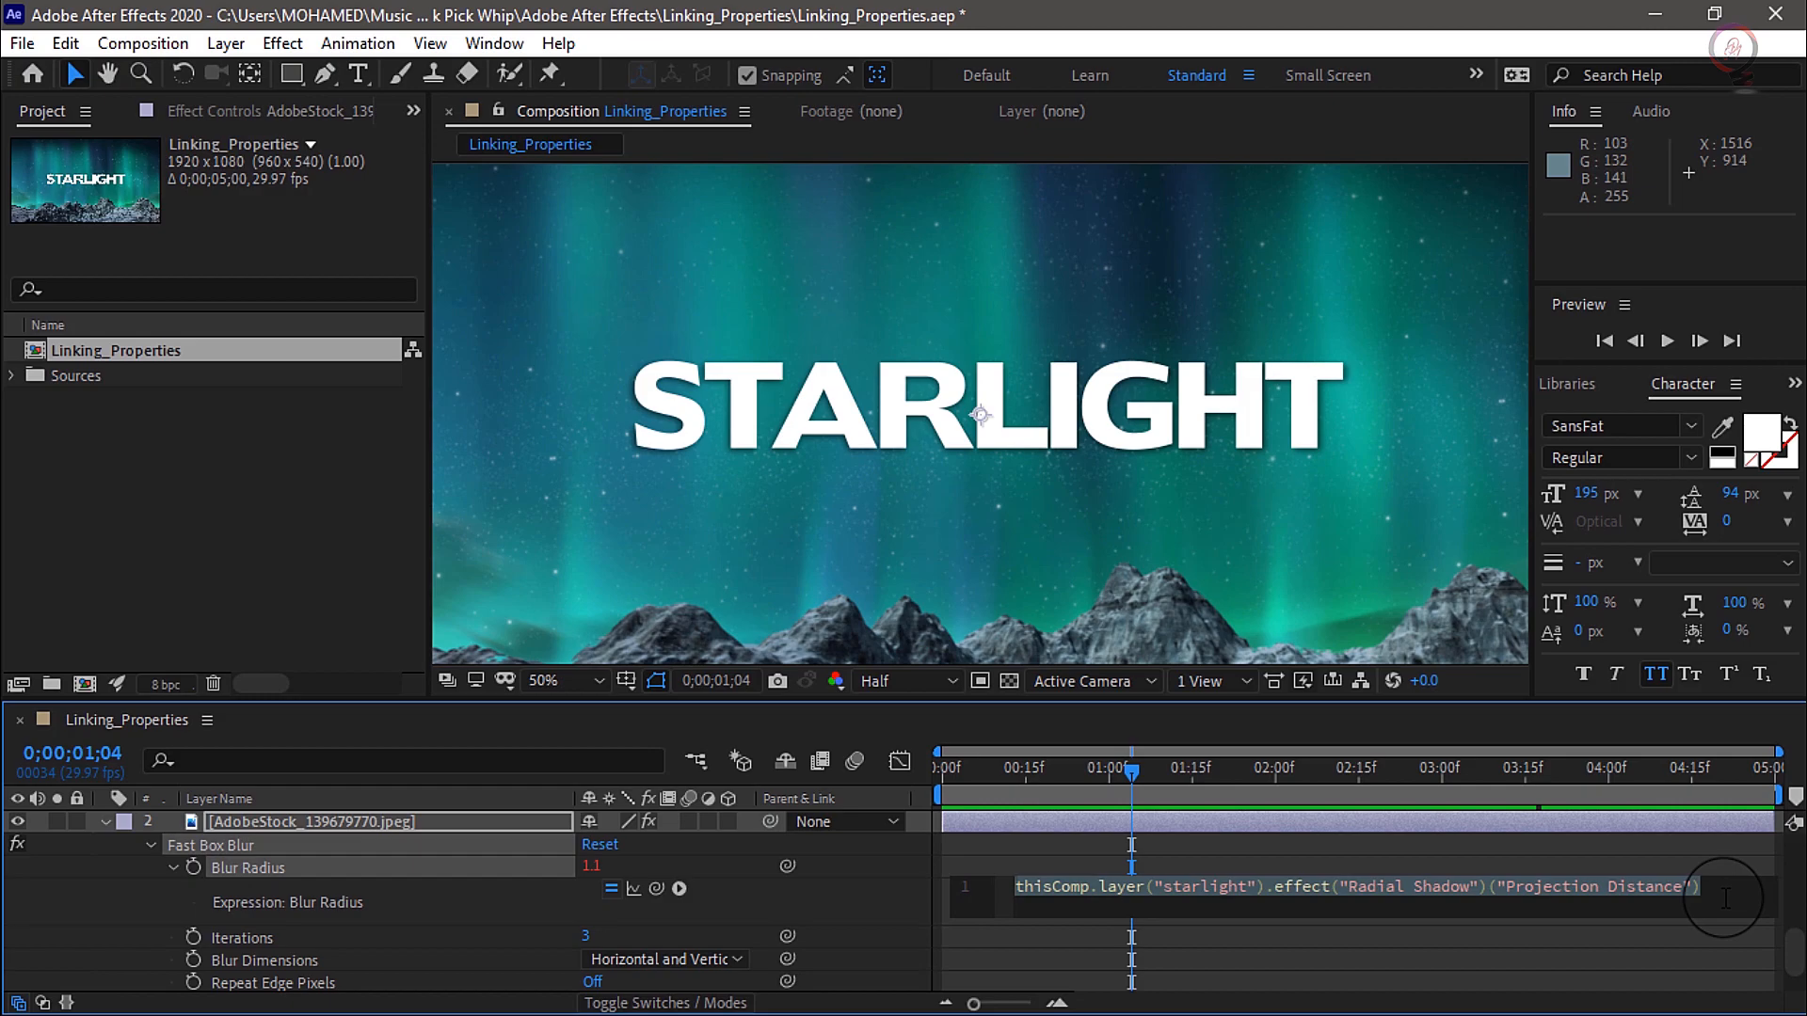
click(1716, 888)
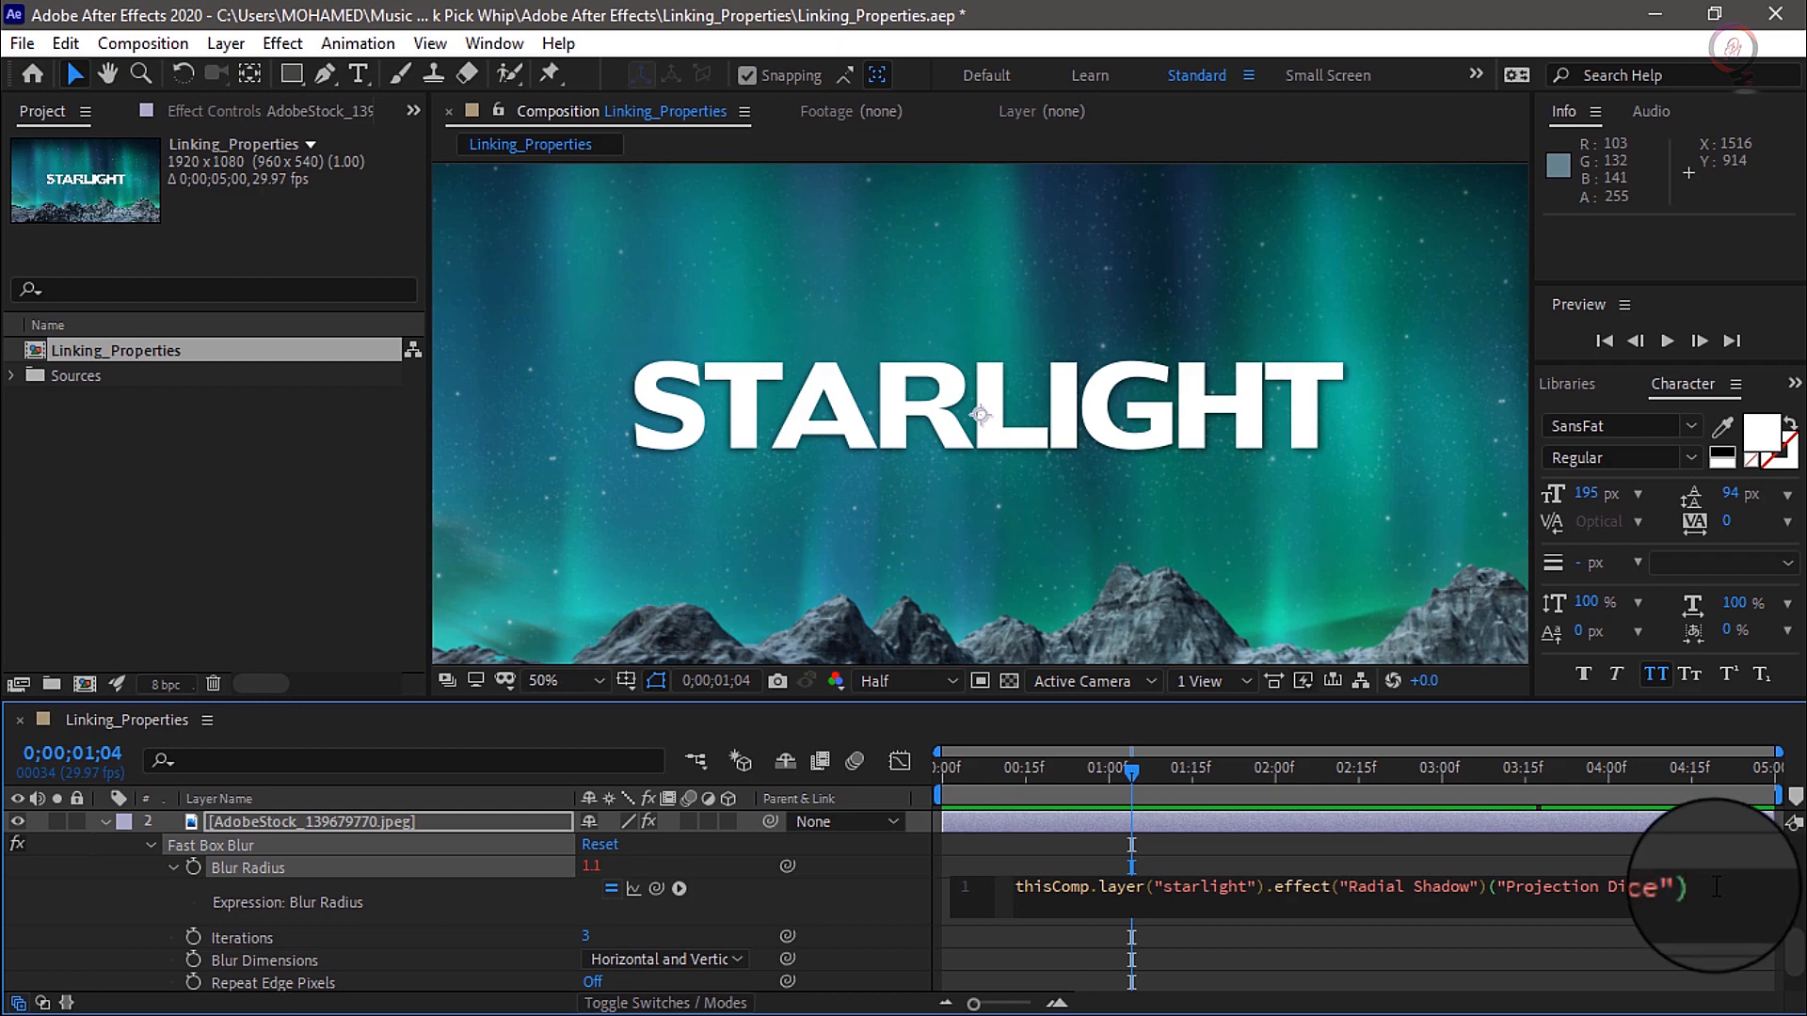
text(*3)
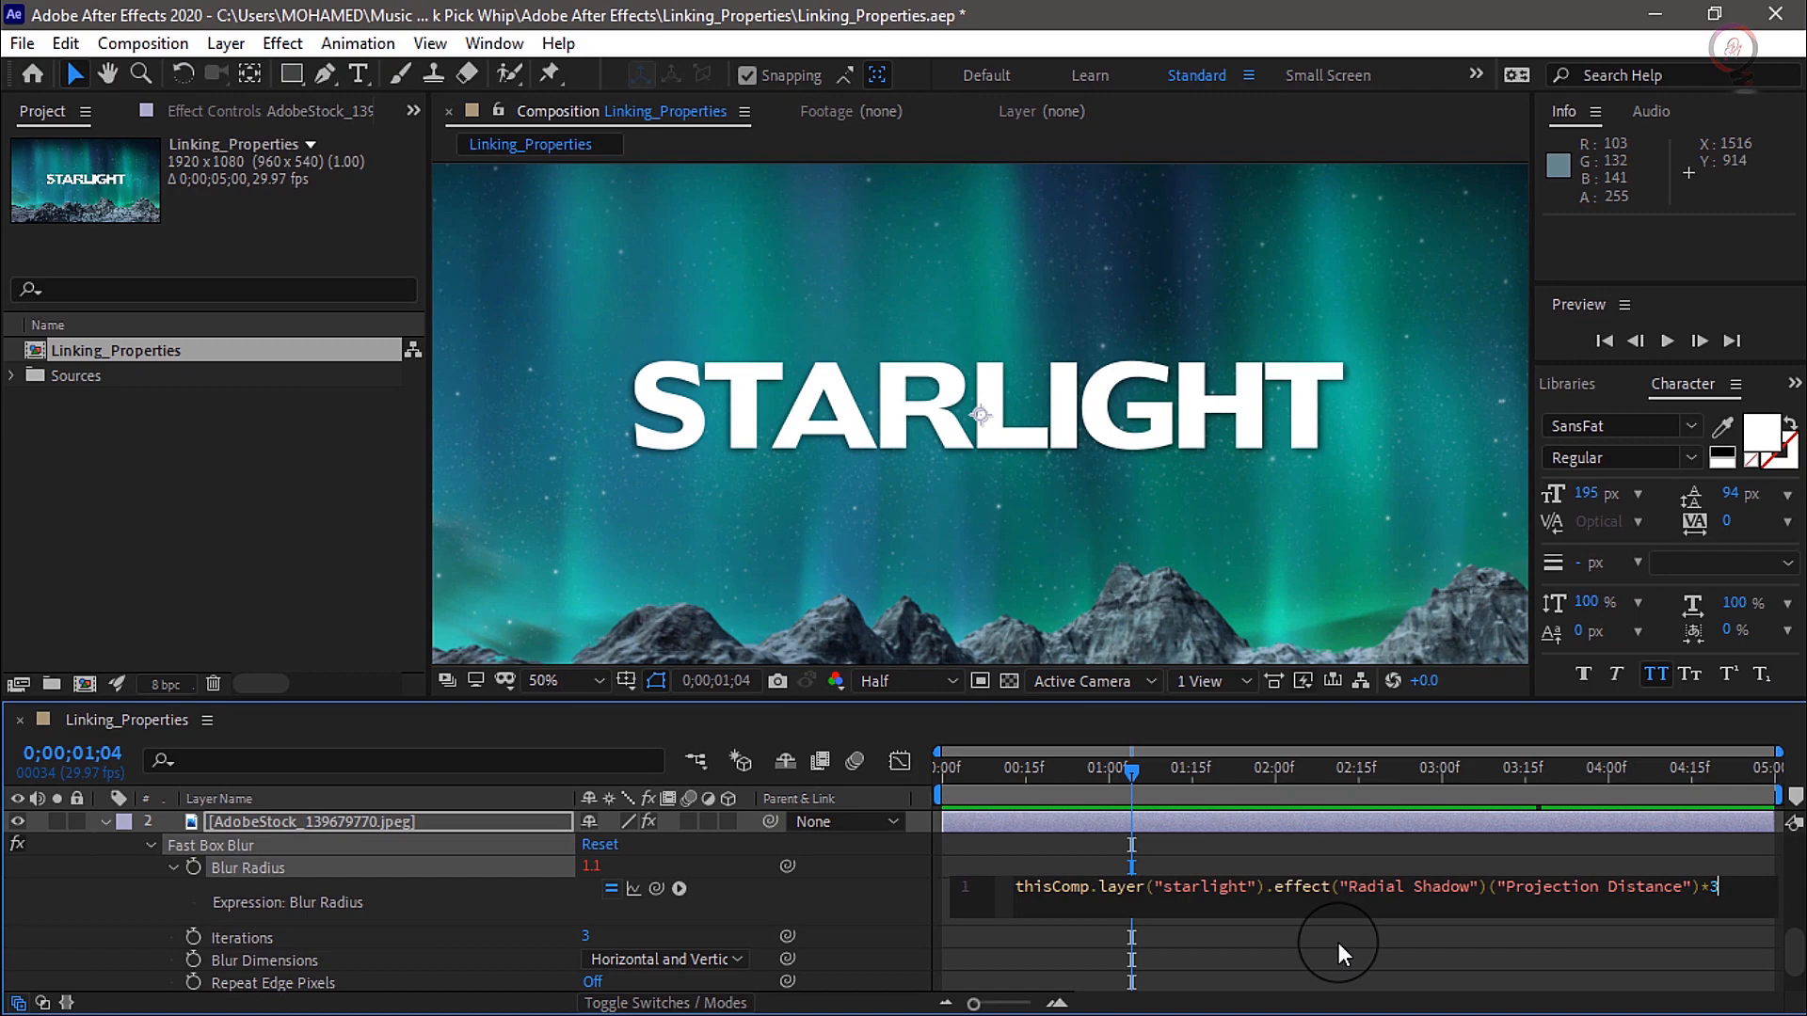
click(1338, 941)
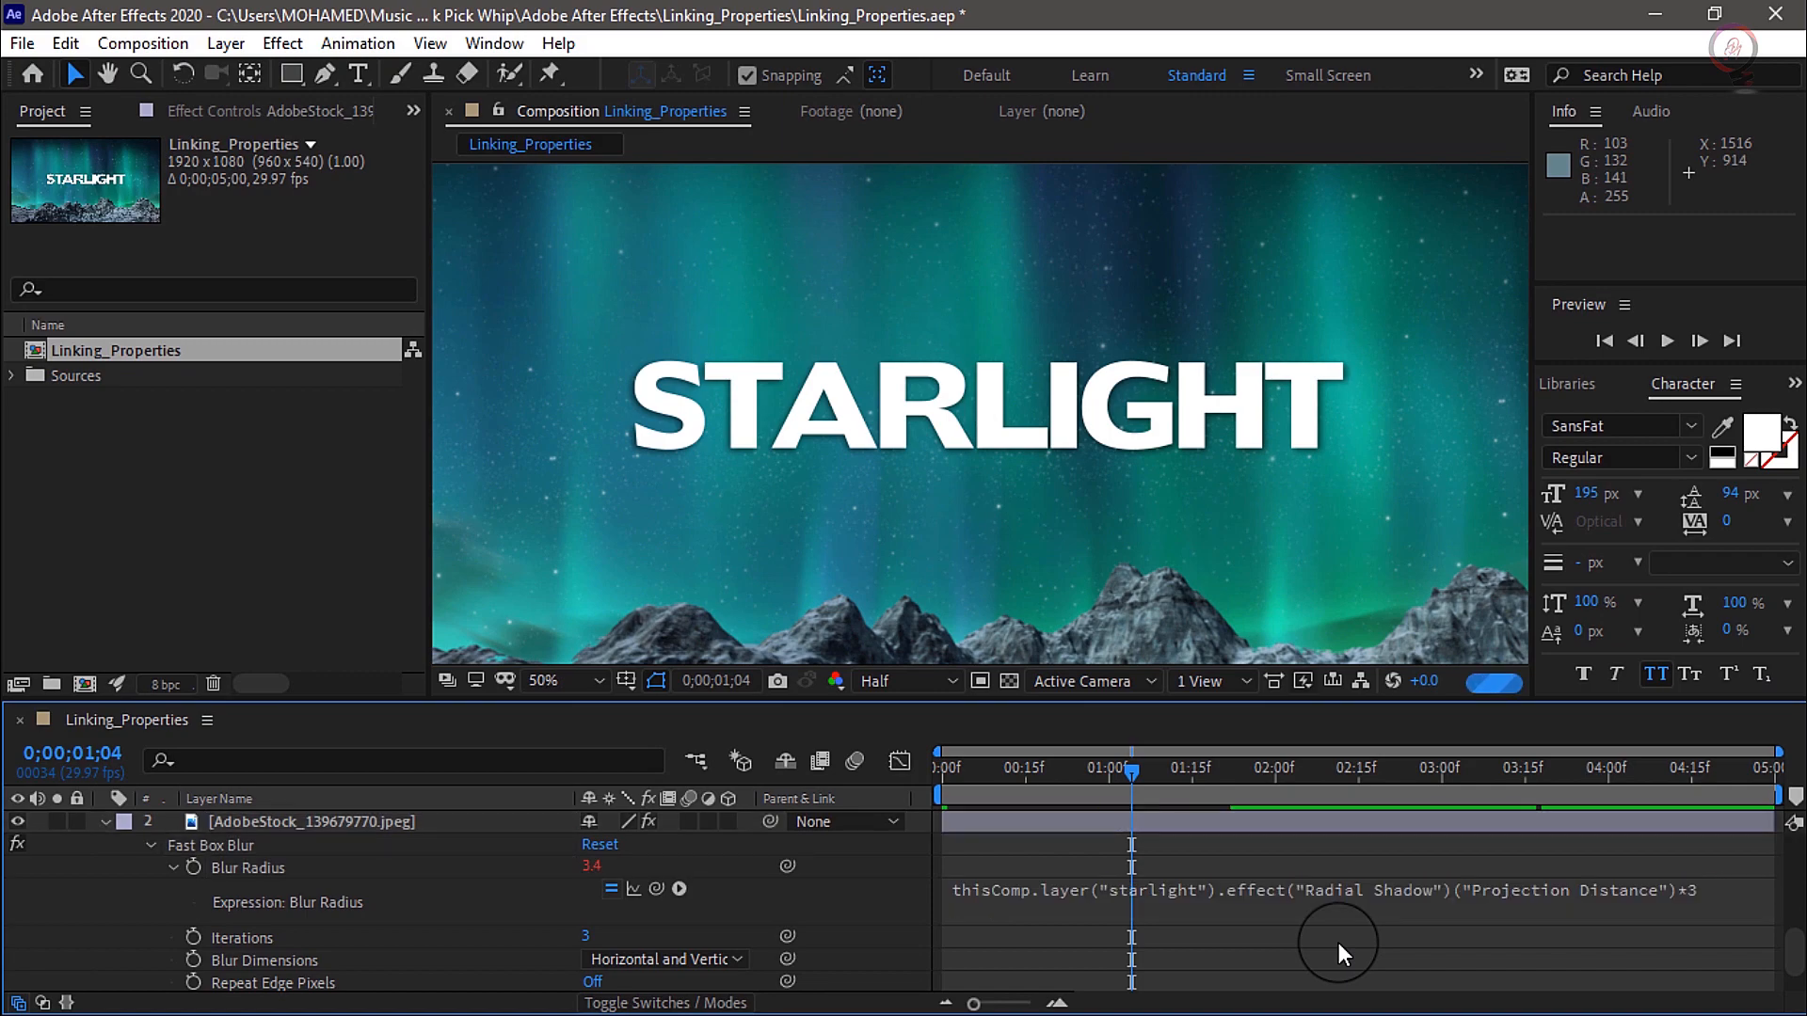